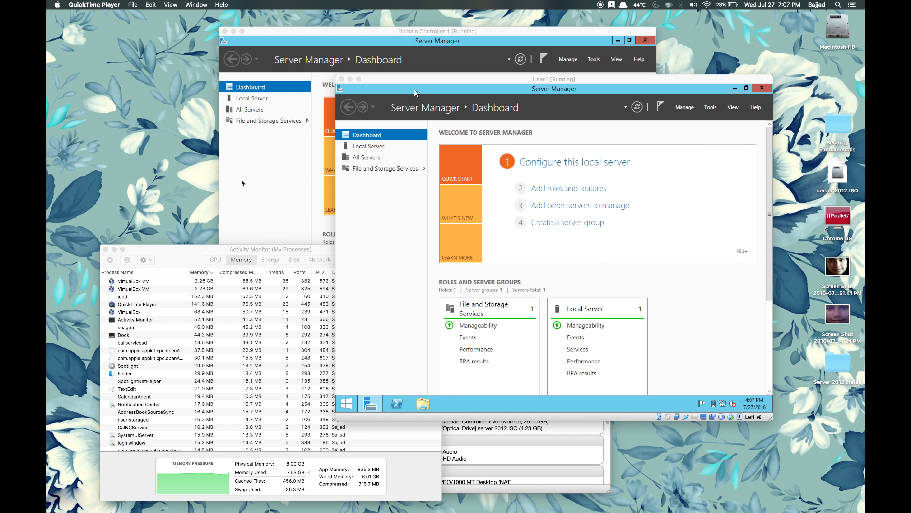
# Bring VirtualBox Manager to the front, move it clear of the machine windows, and select the Domain Controller 1 machine
pyautogui.click(481, 445)
pyautogui.moveTo(384, 239); pyautogui.dragTo(167, 143)
pyautogui.click(134, 222)
pyautogui.click(135, 212)
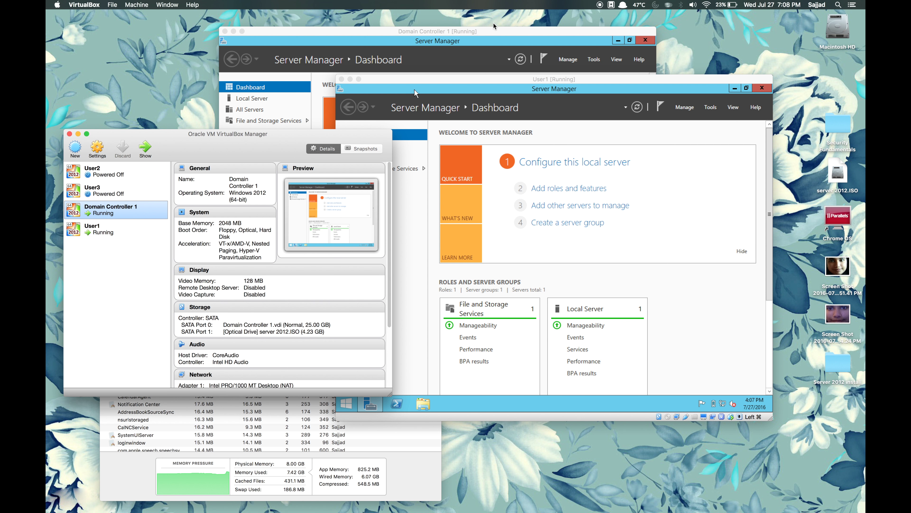
# Shift the User1 machine window slightly aside and bring the Domain Controller 1 machine window to the front
pyautogui.moveTo(490, 81); pyautogui.dragTo(506, 83)
pyautogui.click(508, 34)
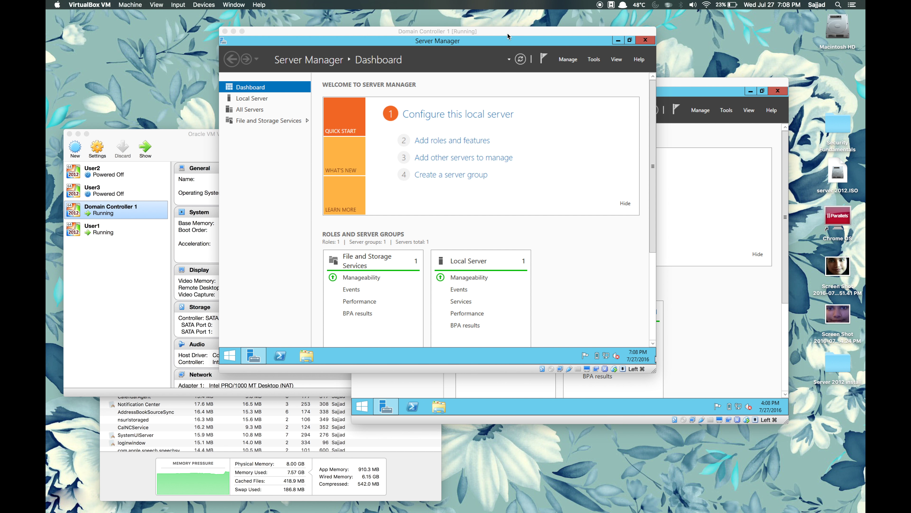
pyautogui.click(736, 83)
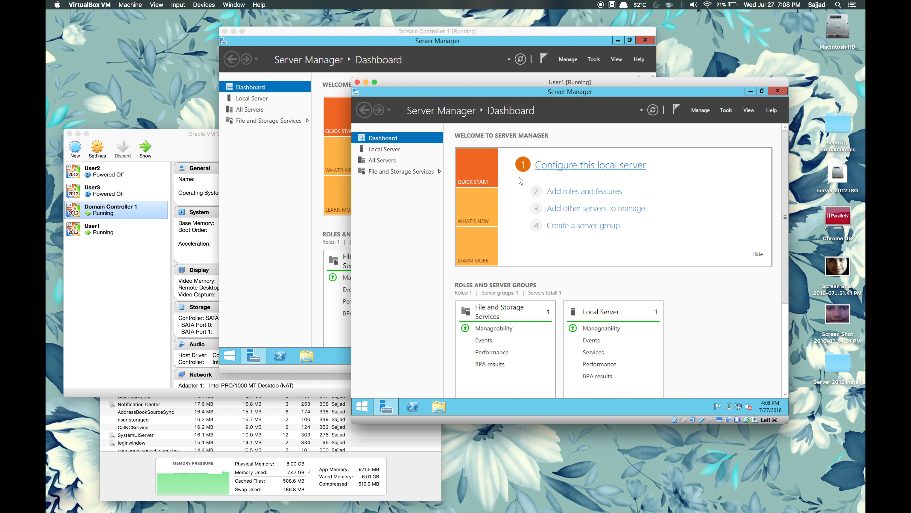
pyautogui.click(379, 50)
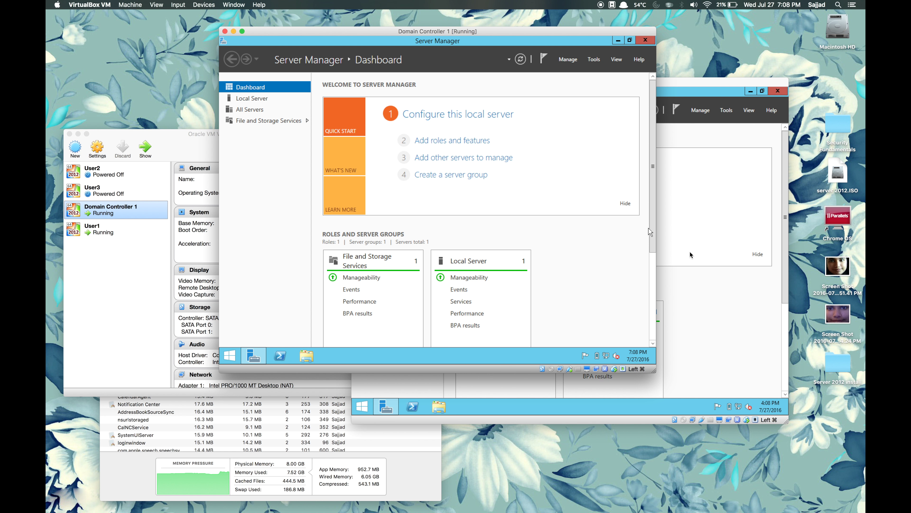
# Minimize Server Manager on Domain Controller 1 to show its desktop and reopen it
pyautogui.click(699, 298)
pyautogui.click(275, 175)
pyautogui.click(620, 40)
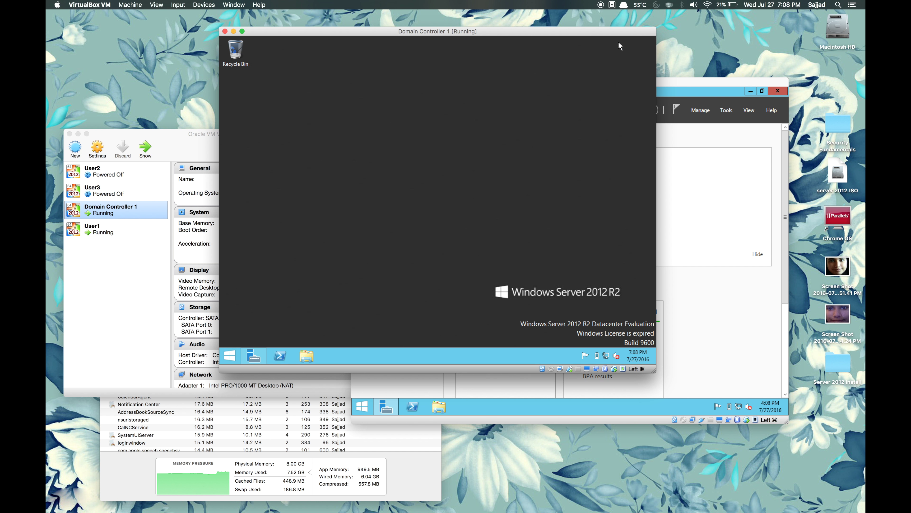
pyautogui.click(253, 355)
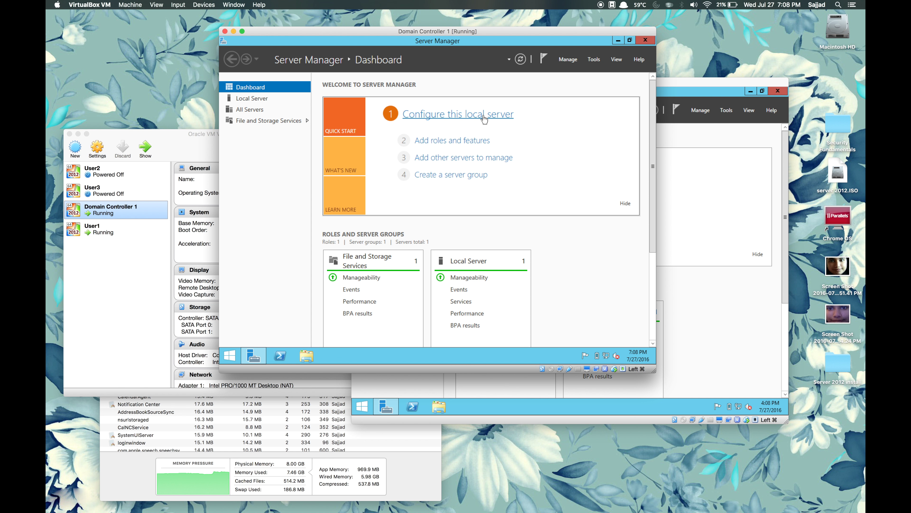
# Go to the local server configuration on Domain Controller 1 and open the computer name change settings
pyautogui.click(251, 98)
pyautogui.click(260, 89)
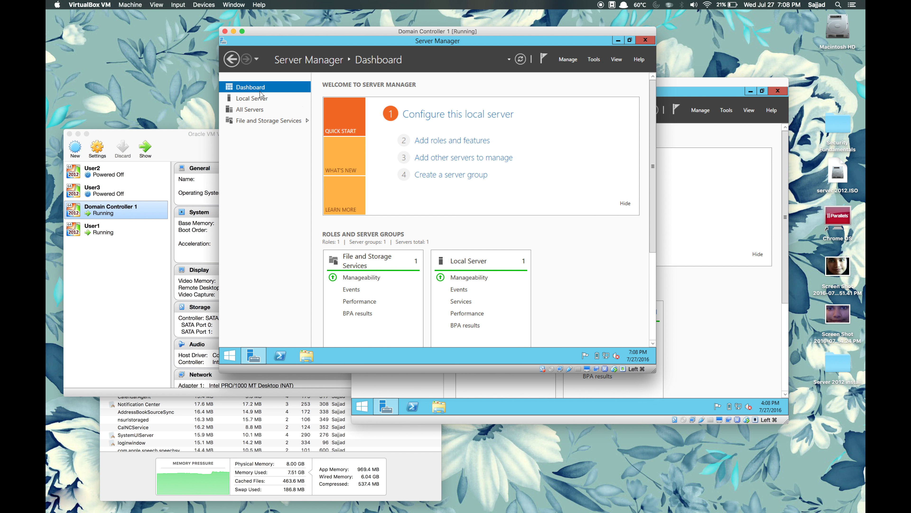
pyautogui.click(434, 116)
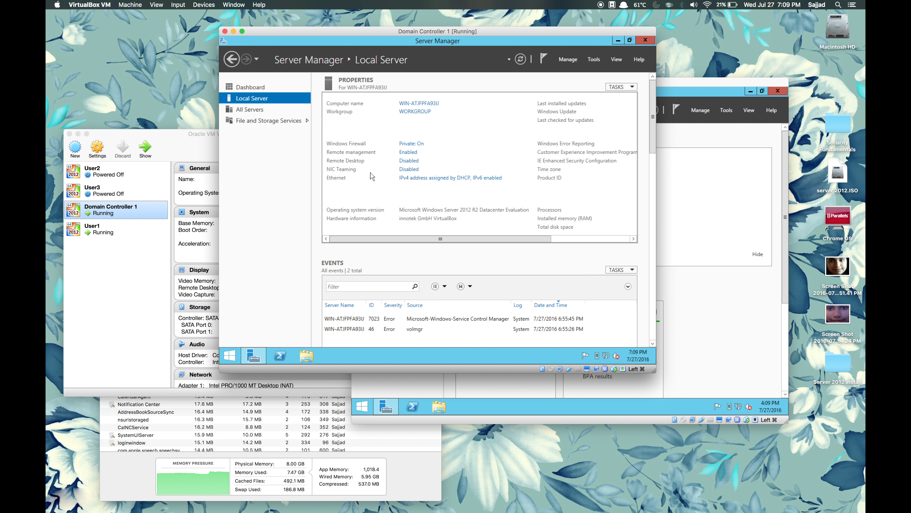
pyautogui.click(408, 106)
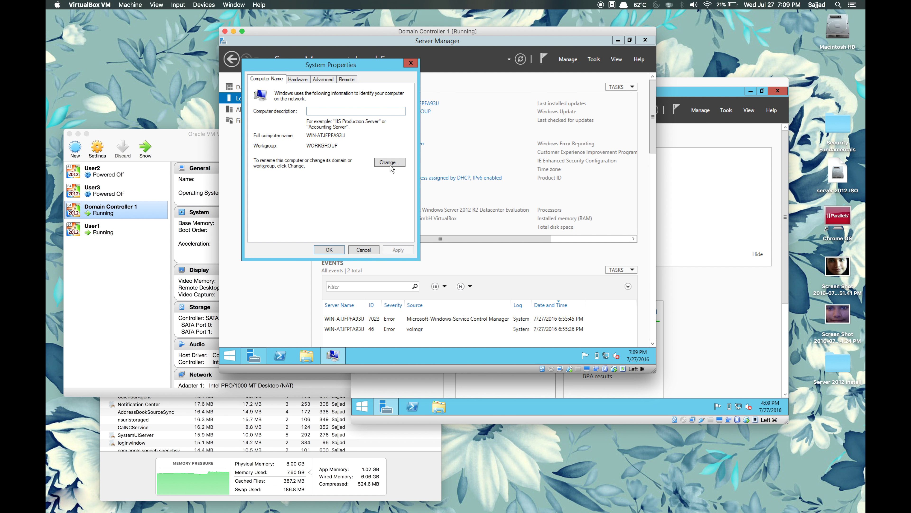
pyautogui.click(390, 163)
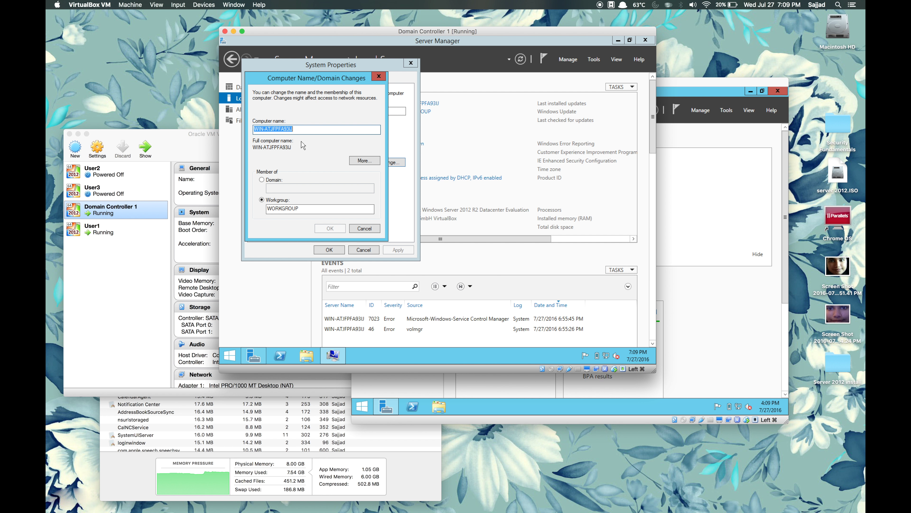
# Rename the computer as DomainController1 and accept the notices
pyautogui.write('DOm')
pyautogui.press('BackSpace')
pyautogui.press('BackSpace')
pyautogui.write('om')
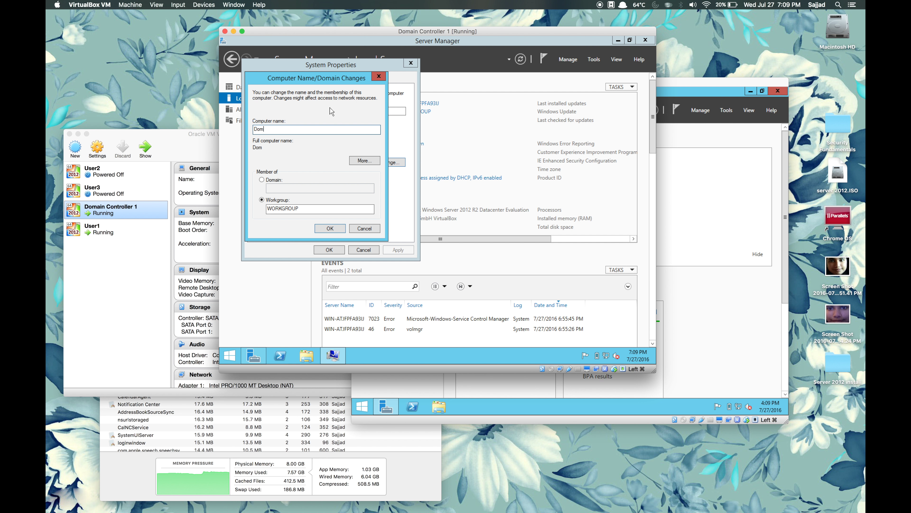
pyautogui.write('ainController1n')
pyautogui.click(320, 228)
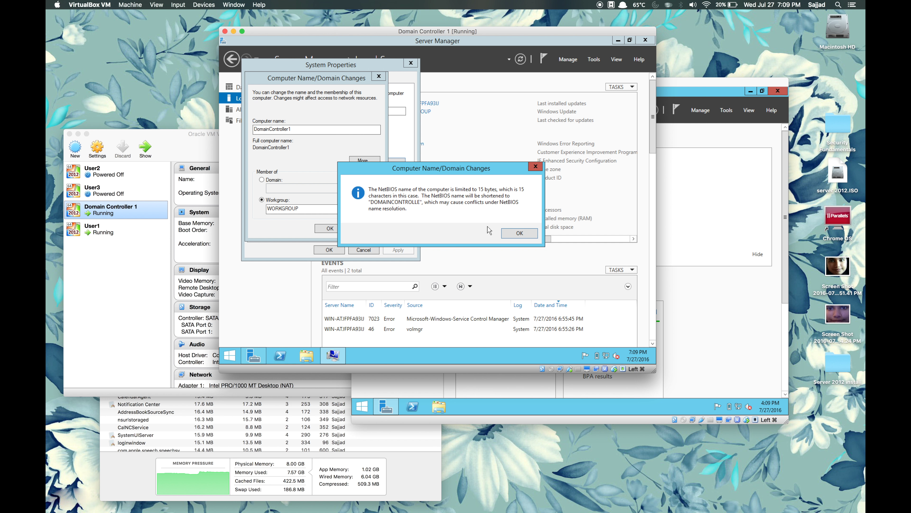
pyautogui.click(519, 233)
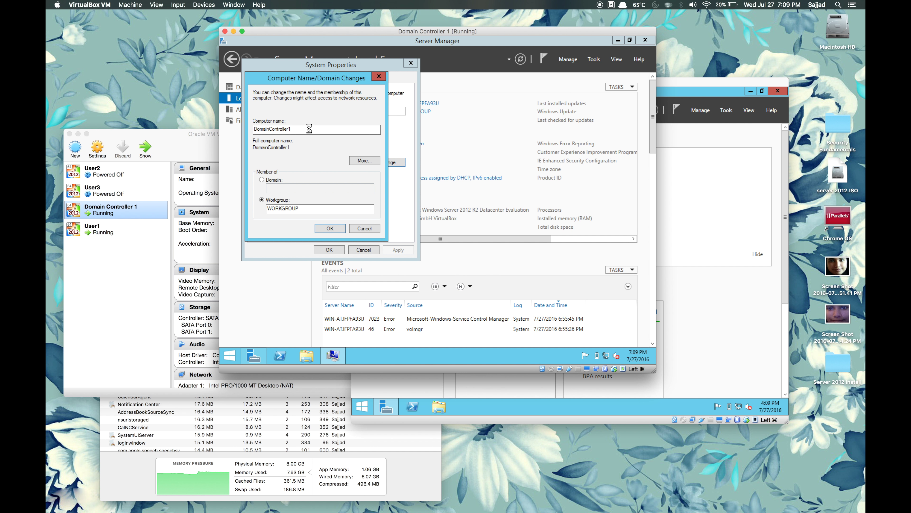
pyautogui.click(490, 207)
# Set the computer name to DomController1, close the system properties, and postpone the restart
pyautogui.write('DomCont')
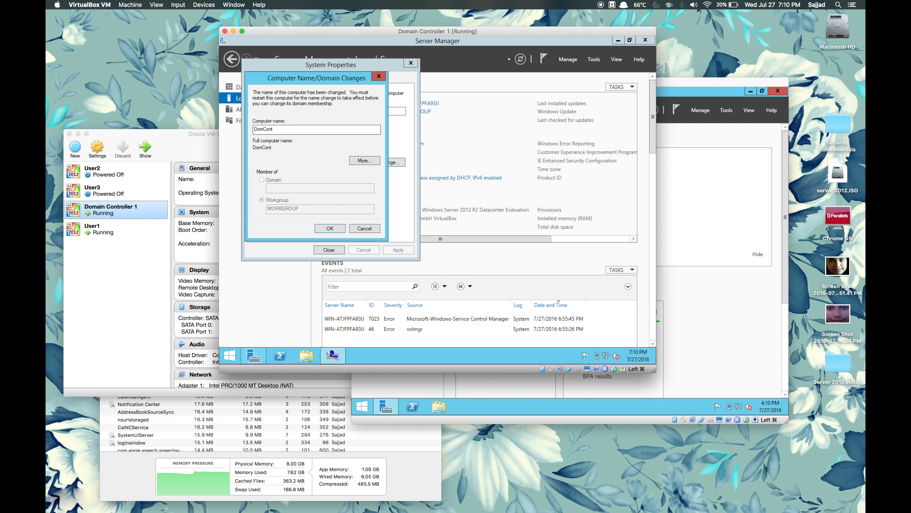
pyautogui.write('roller1')
pyautogui.click(339, 227)
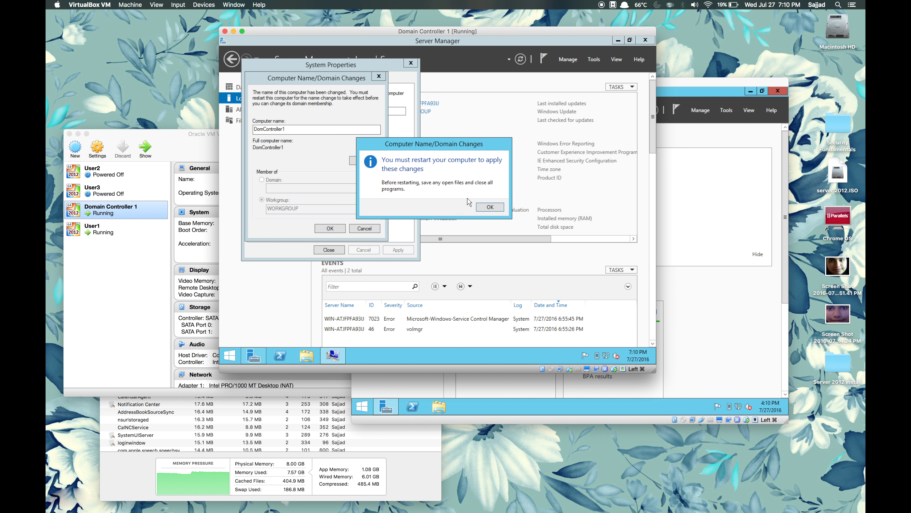
pyautogui.click(484, 208)
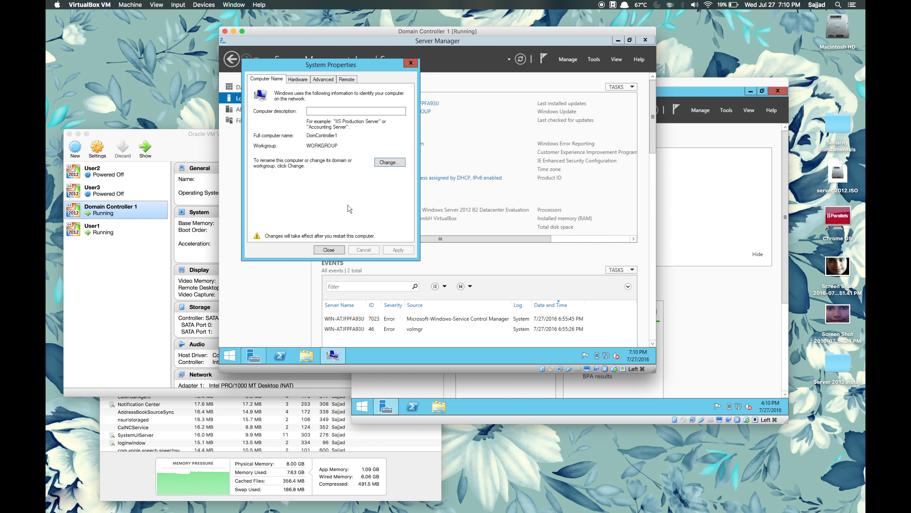
pyautogui.click(334, 248)
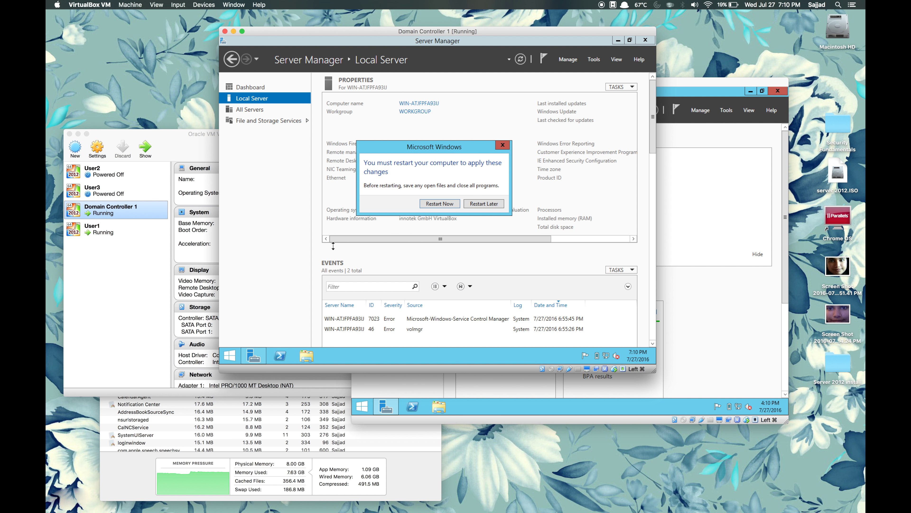
pyautogui.click(483, 204)
# Turn off Windows Firewall for both private and public networks and close the firewall window
pyautogui.click(412, 143)
pyautogui.click(305, 136)
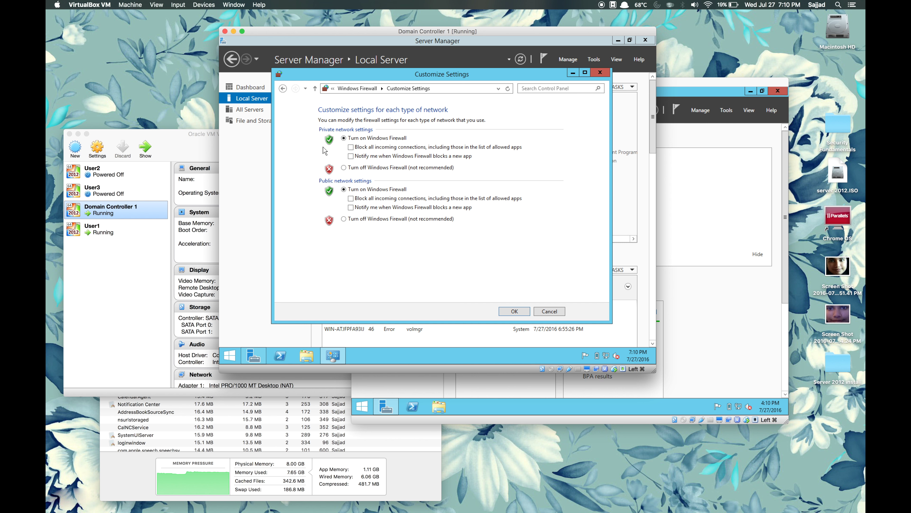
pyautogui.click(344, 168)
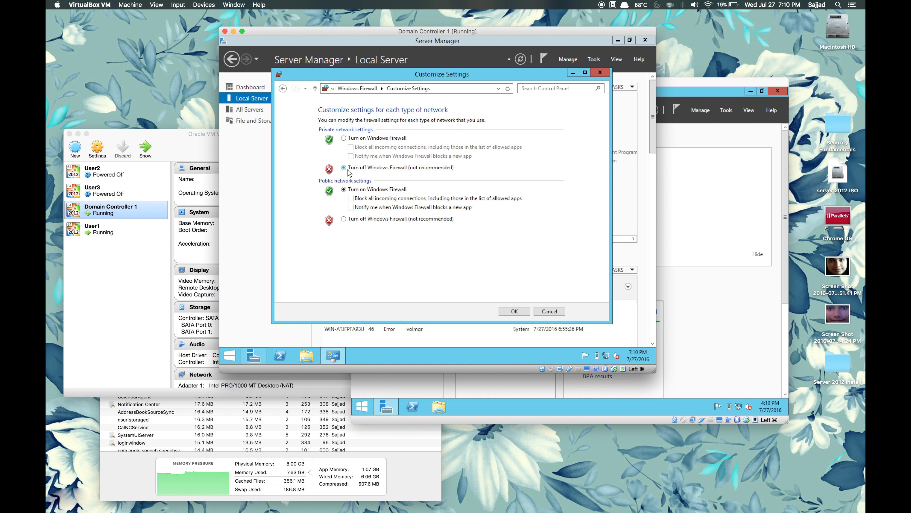
pyautogui.click(344, 218)
pyautogui.click(515, 311)
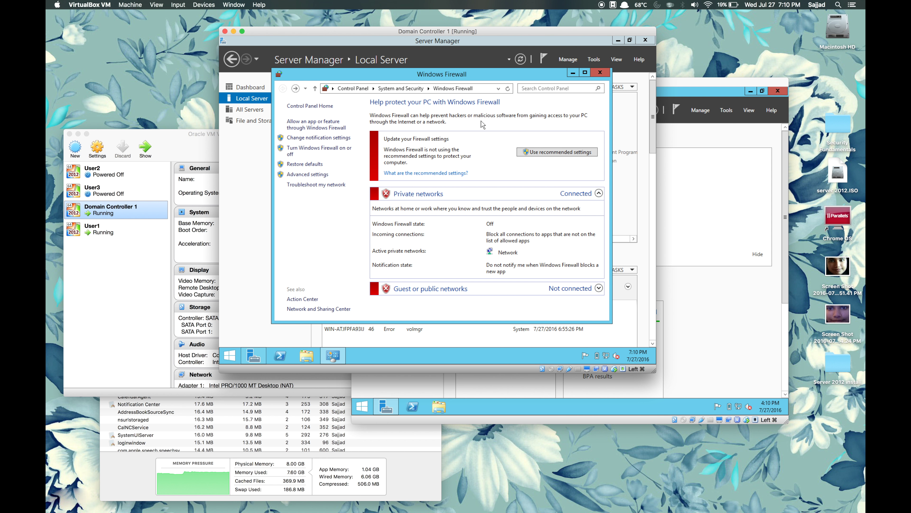
pyautogui.click(608, 75)
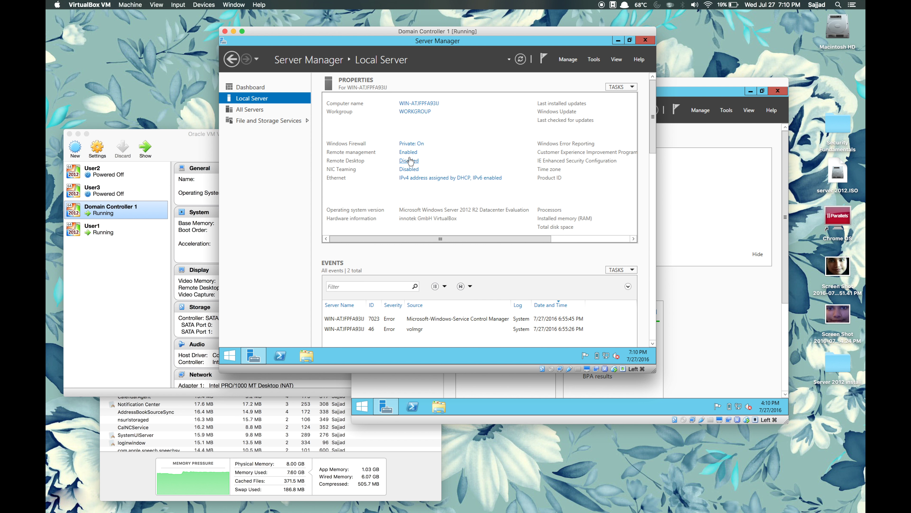
# Enable Remote Desktop by allowing remote connections to this computer, and apply the change
pyautogui.click(409, 161)
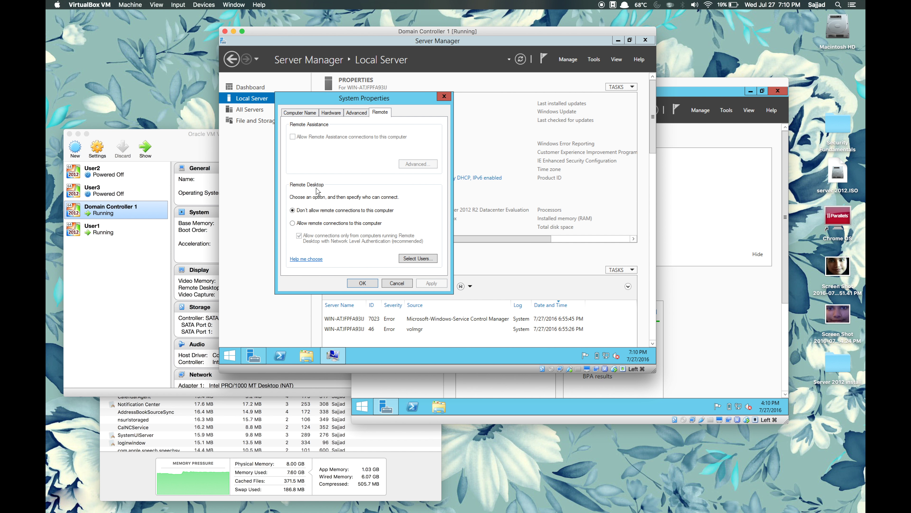
pyautogui.click(309, 223)
pyautogui.click(370, 194)
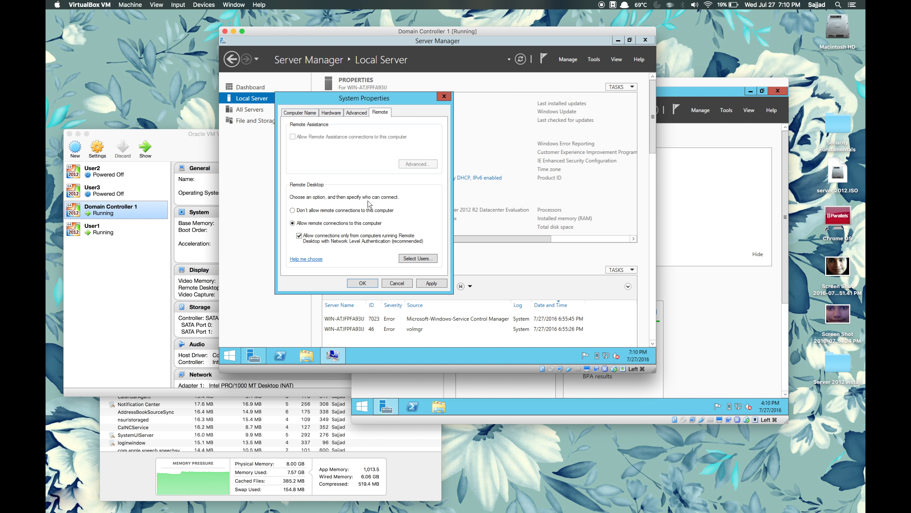
pyautogui.click(430, 284)
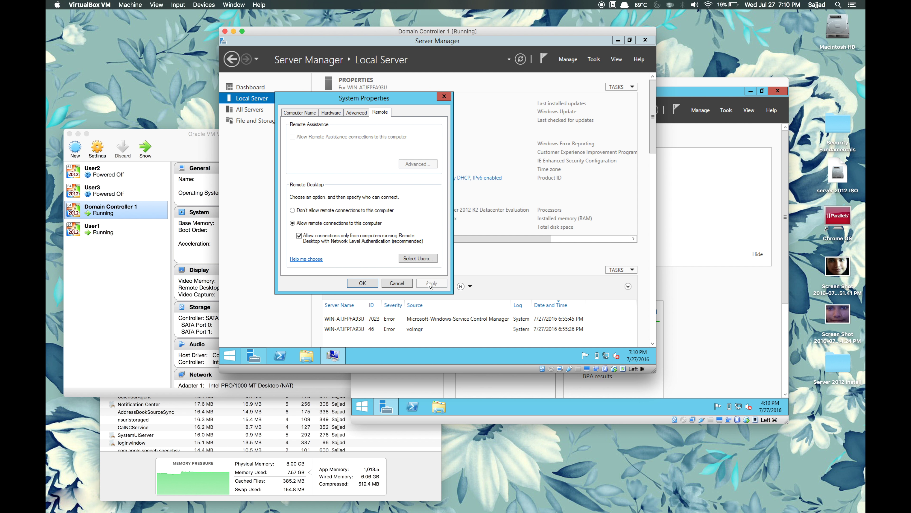
pyautogui.click(375, 283)
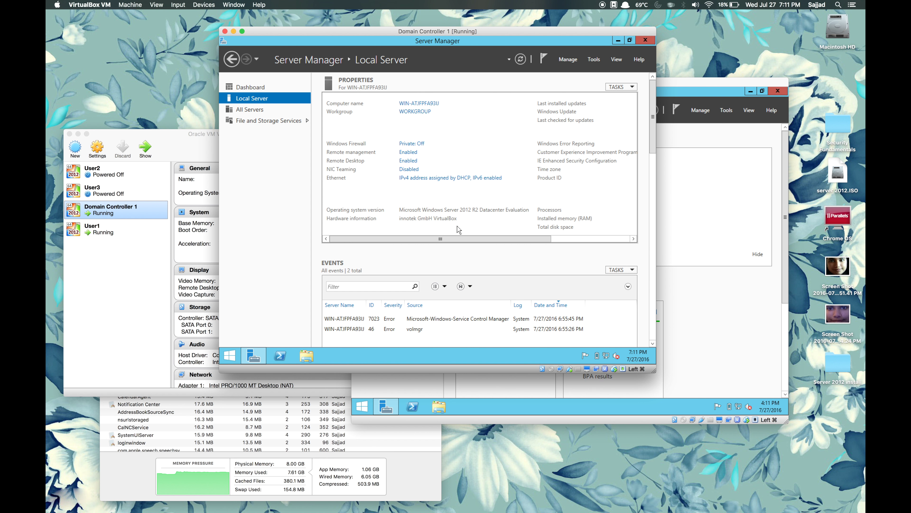
# Configure Windows Update to download updates but let me choose whether to install them, and minimize its window
pyautogui.moveTo(457, 239); pyautogui.dragTo(528, 239)
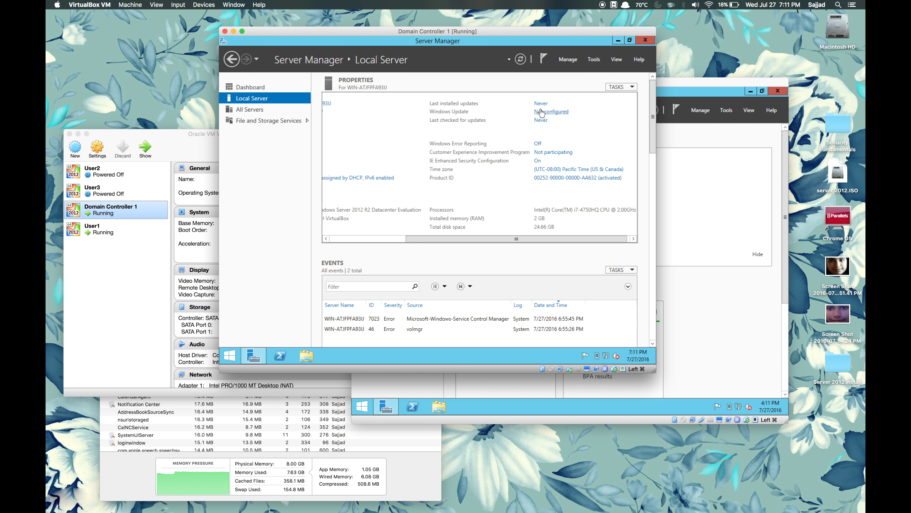
pyautogui.click(542, 111)
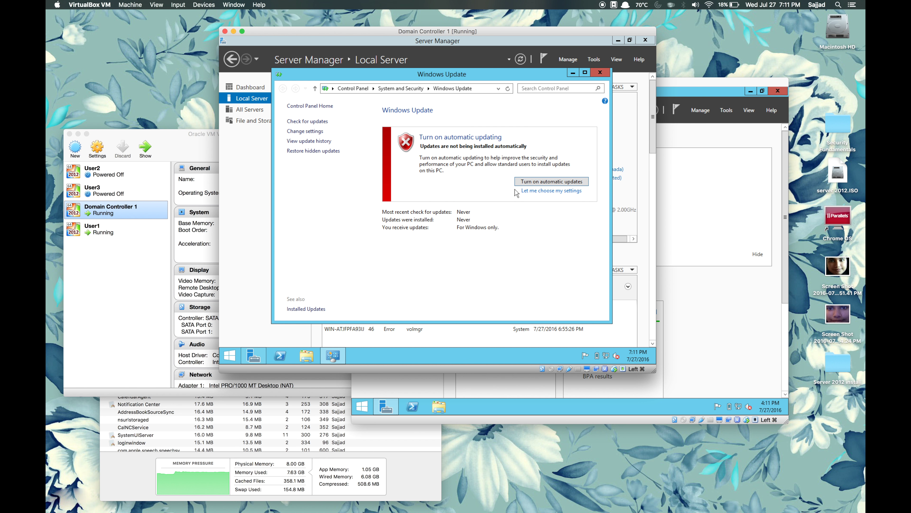
pyautogui.click(530, 194)
pyautogui.click(473, 155)
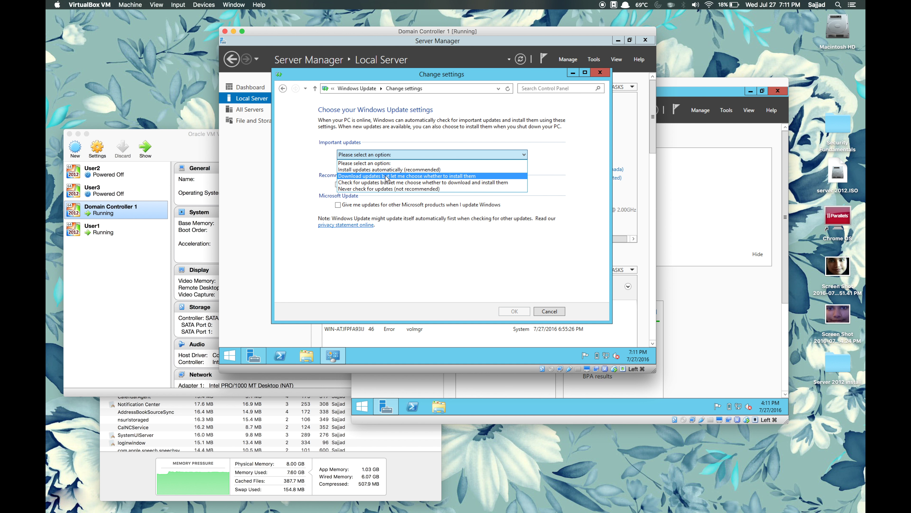
pyautogui.click(429, 178)
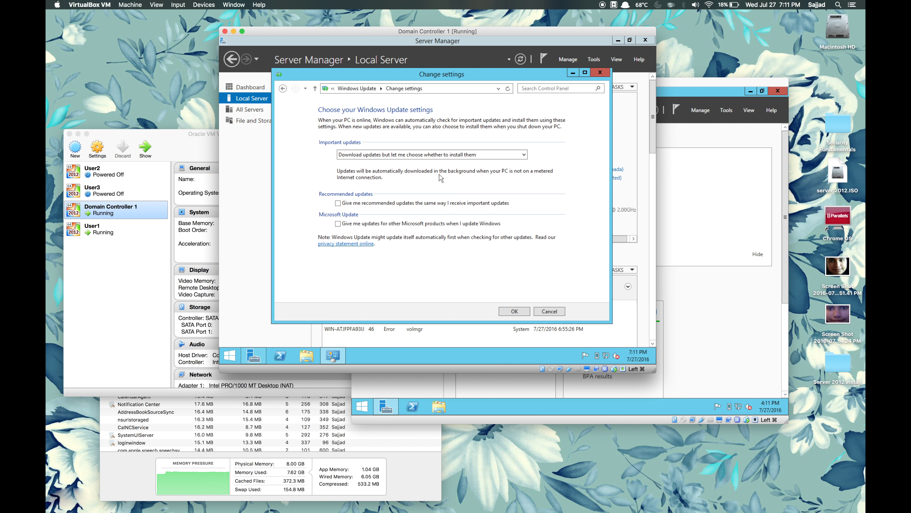
pyautogui.click(504, 309)
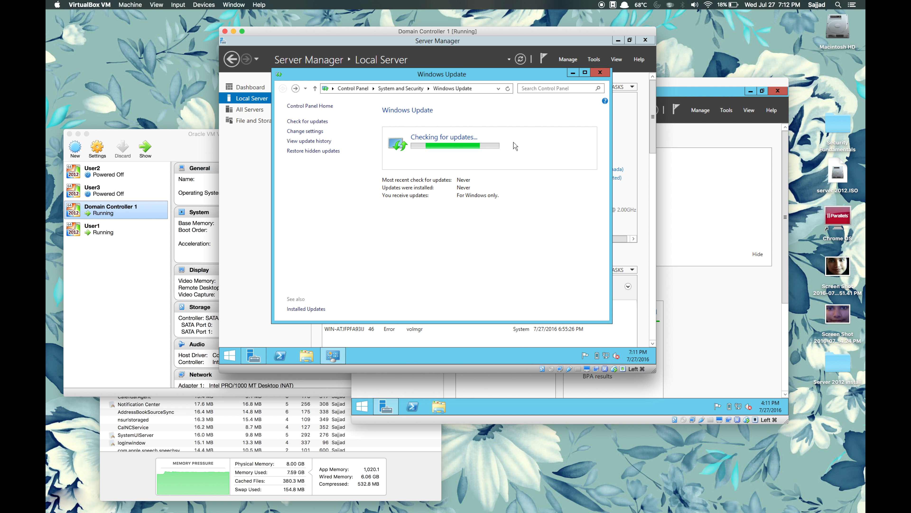
pyautogui.click(576, 72)
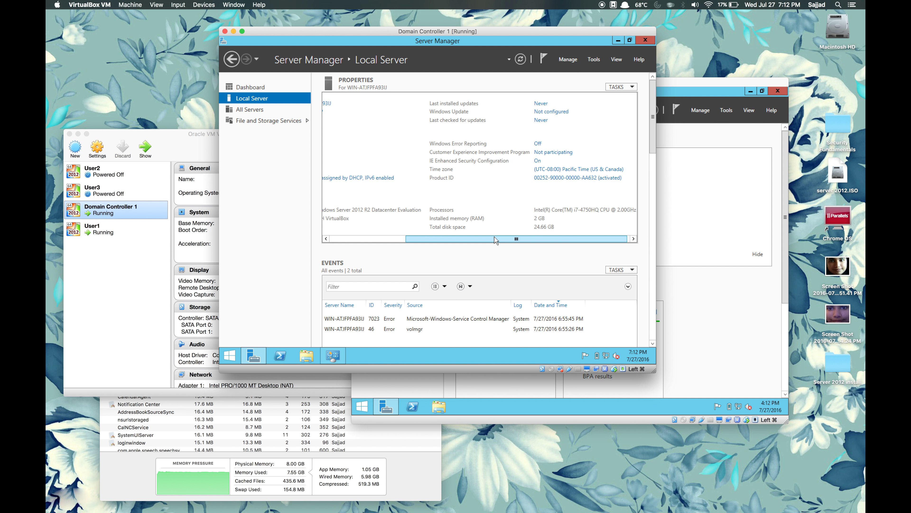
# Open the date and time settings and change the time zone to (UTC-05:00) Eastern Time (US & Canada)
pyautogui.moveTo(499, 239); pyautogui.dragTo(540, 233)
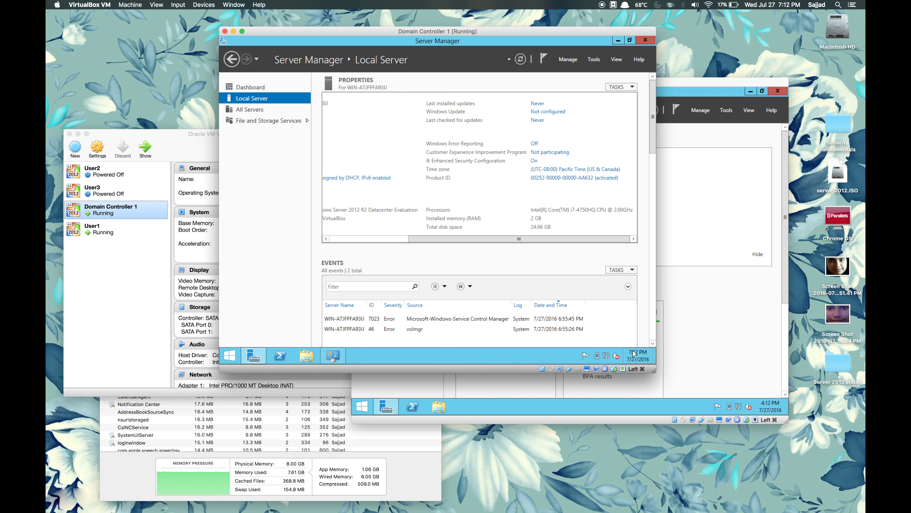
pyautogui.moveTo(635, 360)
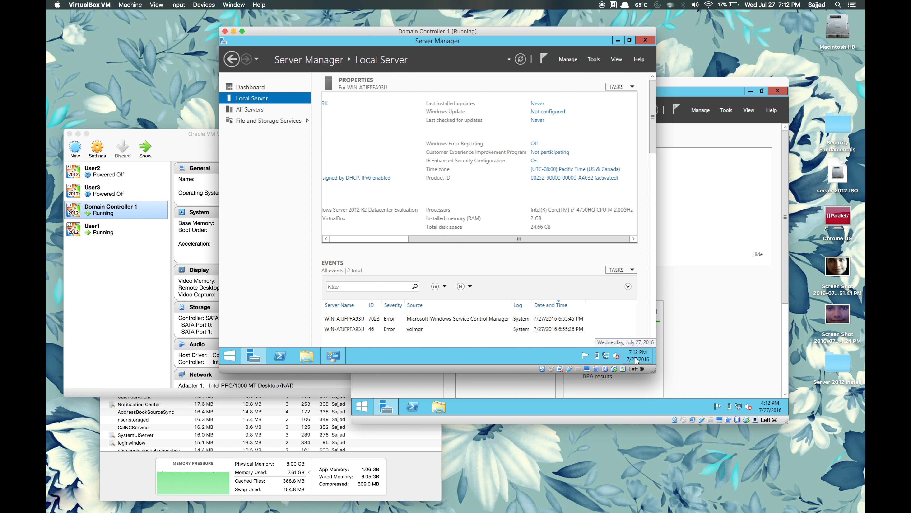
pyautogui.click(635, 359)
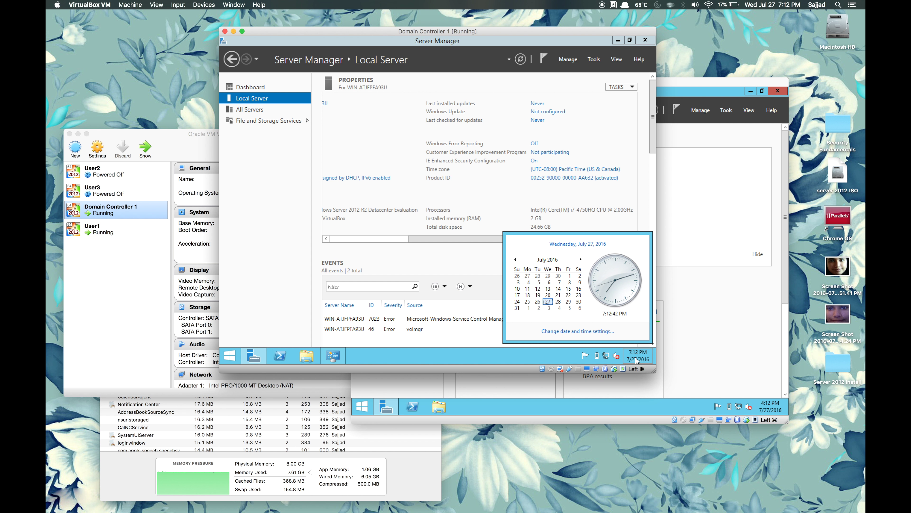
pyautogui.click(588, 331)
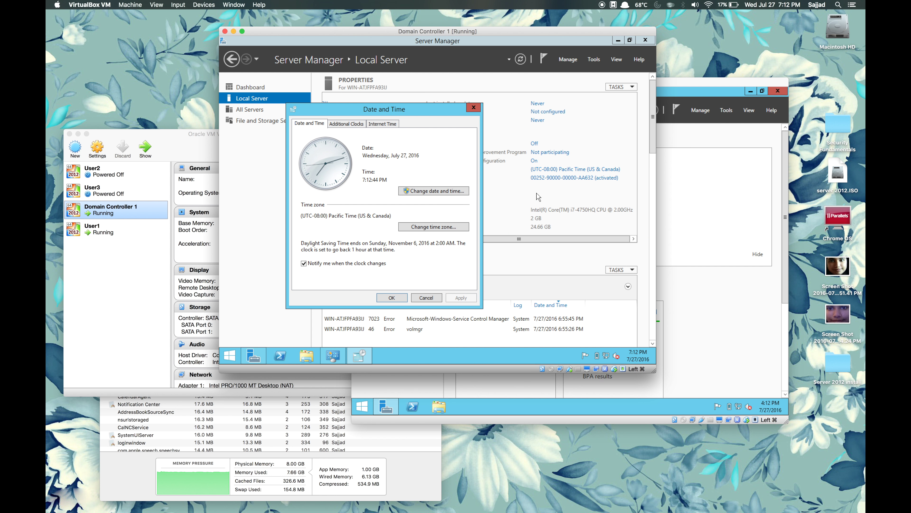
pyautogui.click(765, 4)
pyautogui.click(765, 4)
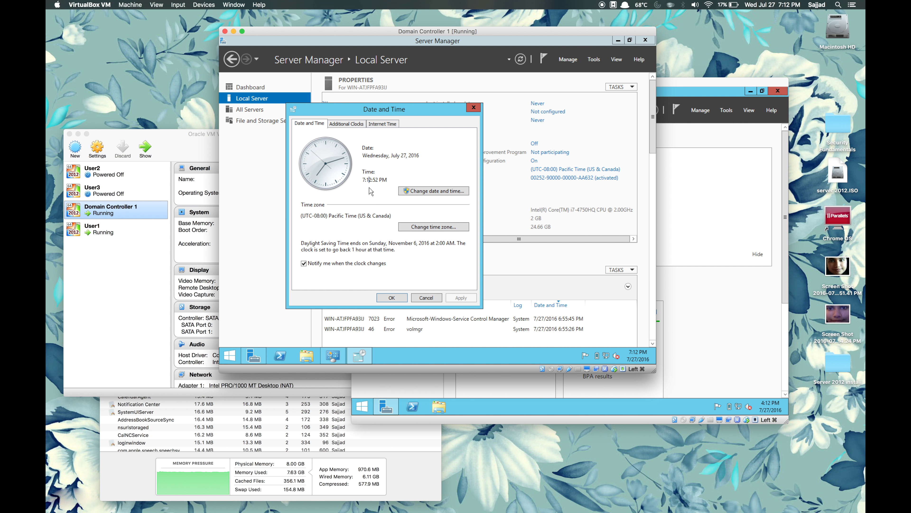
pyautogui.click(413, 228)
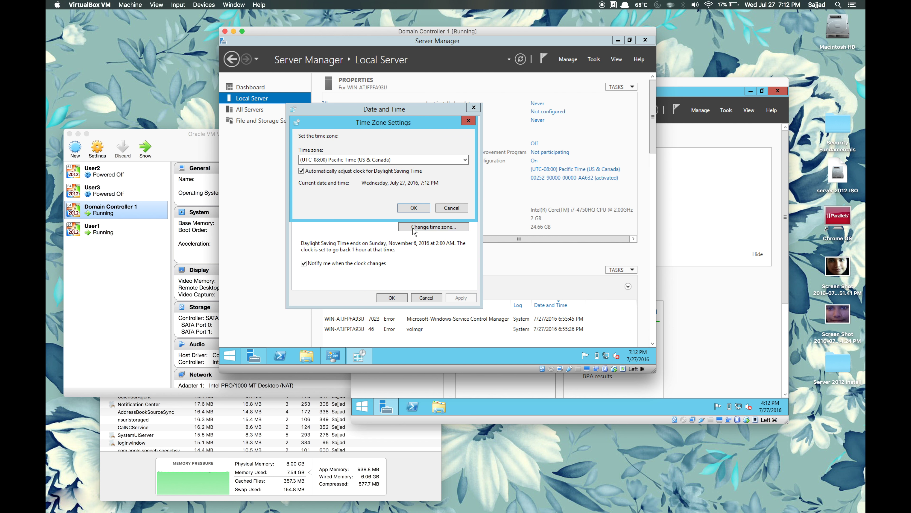
pyautogui.click(375, 160)
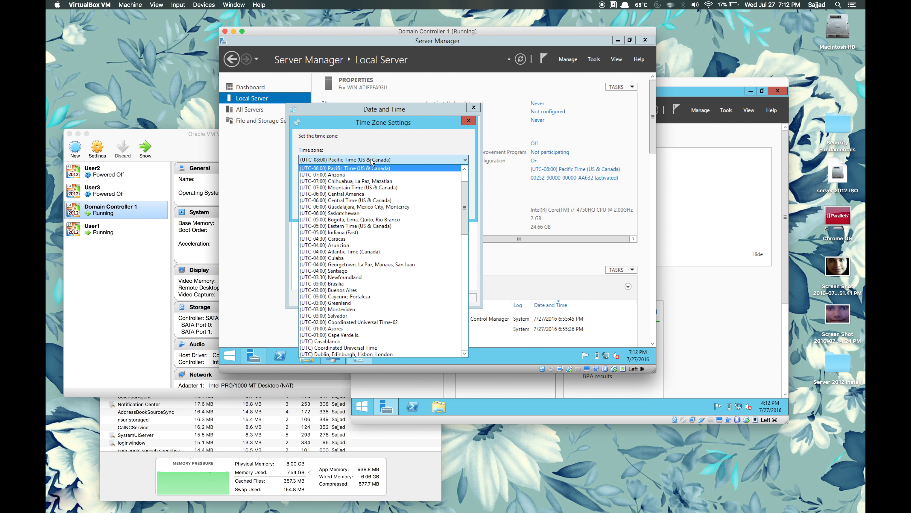
pyautogui.click(361, 227)
pyautogui.click(405, 211)
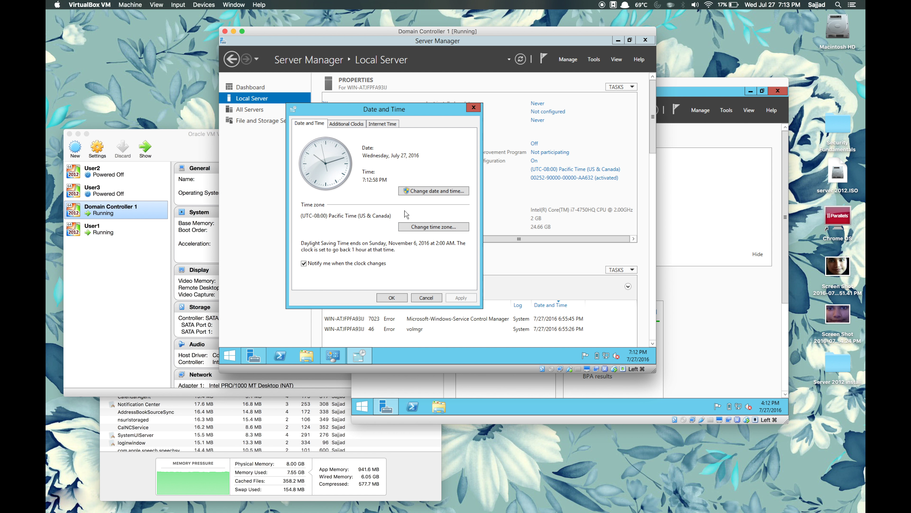
# Set the hour of the system clock to 7 PM and close the date and time settings
pyautogui.click(400, 191)
pyautogui.click(402, 220)
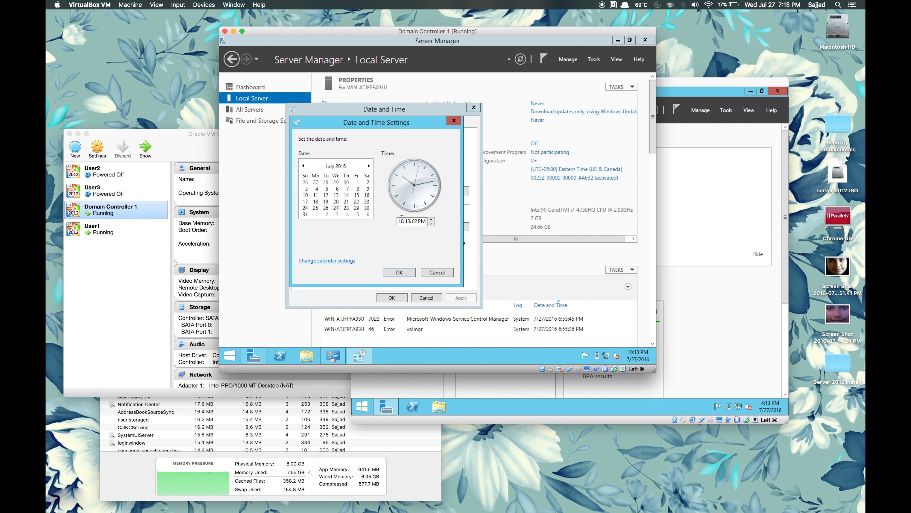
pyautogui.click(431, 223)
pyautogui.click(391, 273)
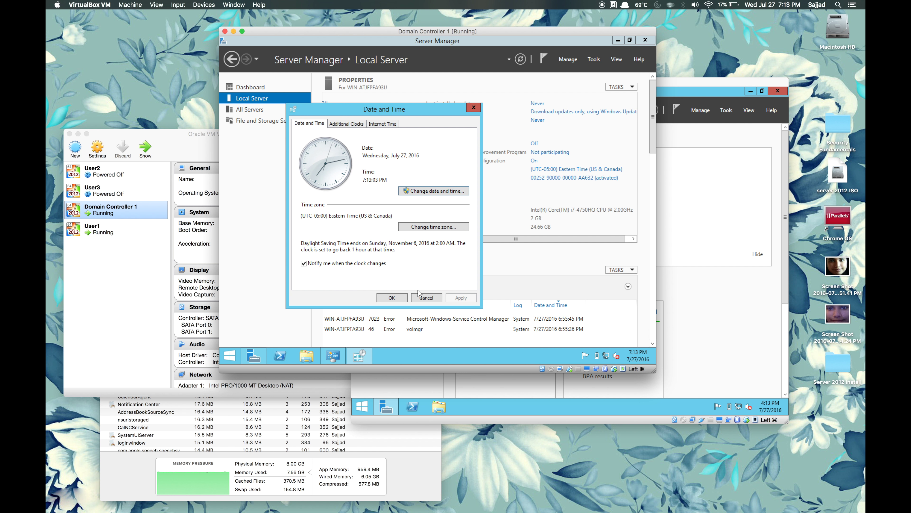
pyautogui.click(406, 299)
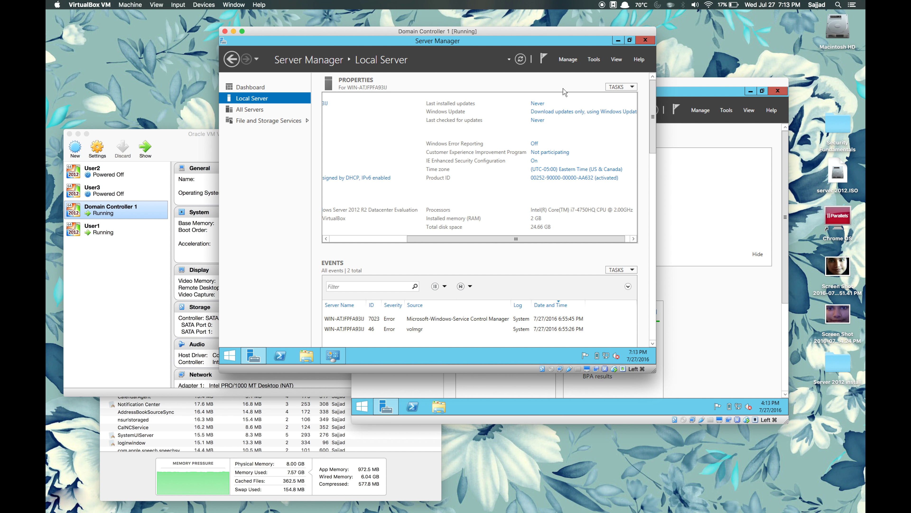
# Close Server Manager and restore the minimized Windows Update window
pyautogui.click(644, 41)
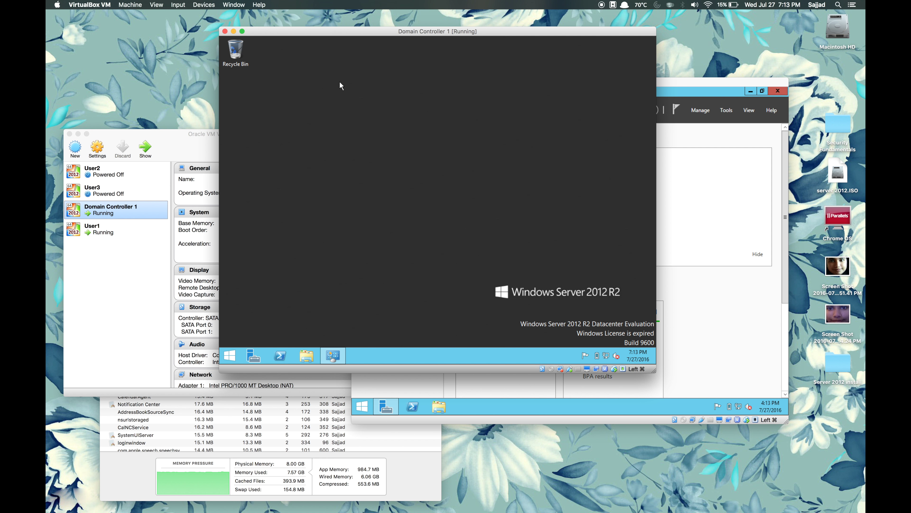
pyautogui.click(333, 355)
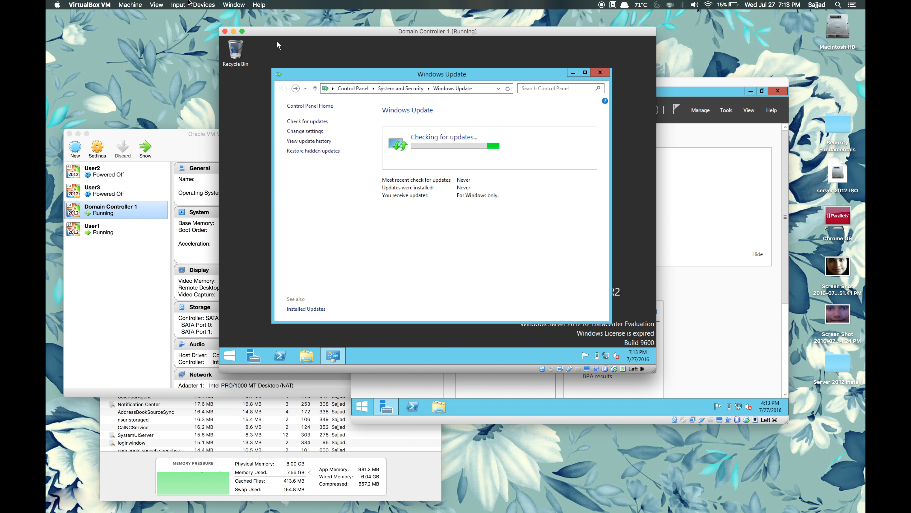
pyautogui.click(186, 4)
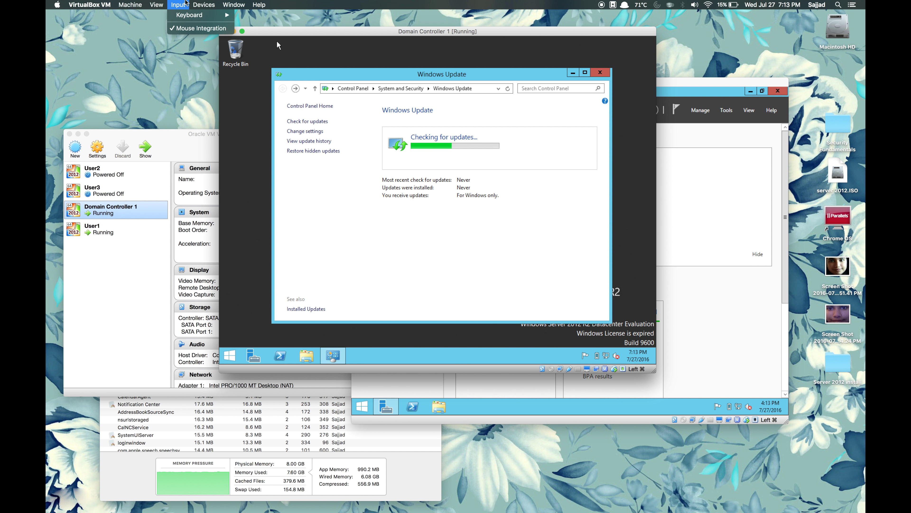
pyautogui.moveTo(202, 4)
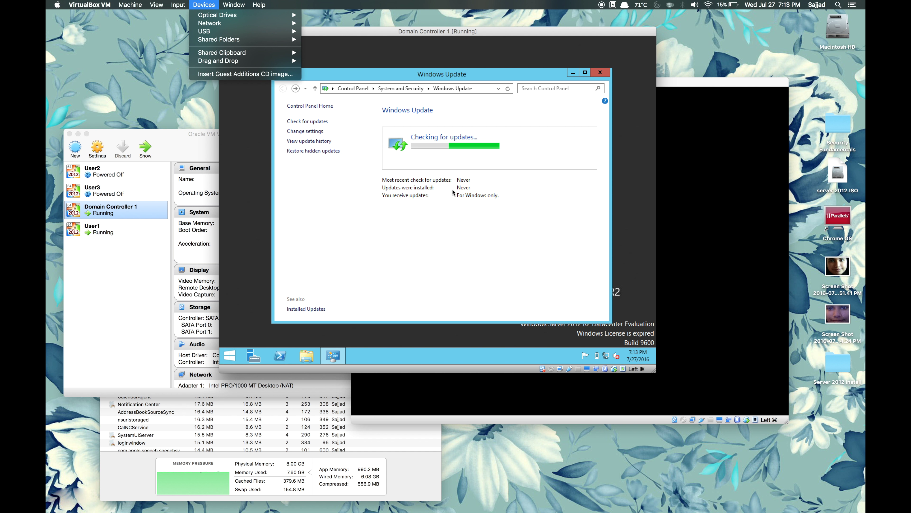
pyautogui.click(666, 253)
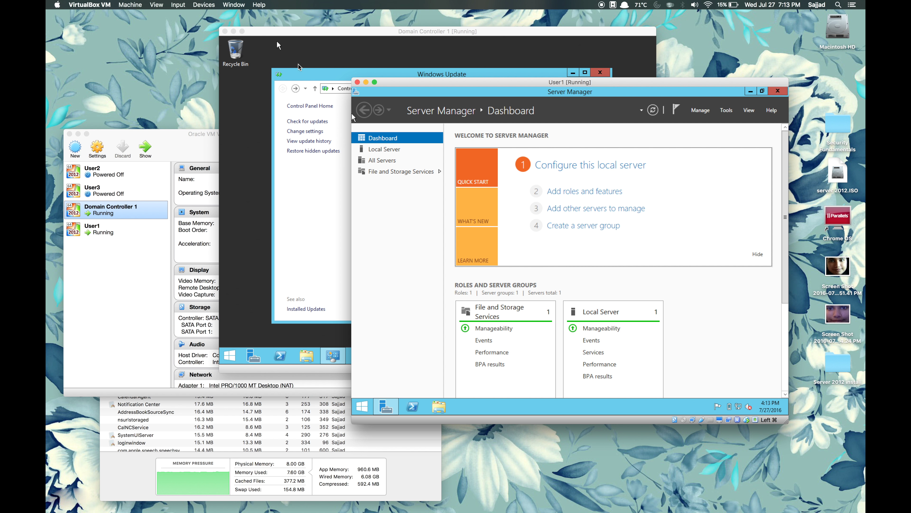
pyautogui.click(316, 175)
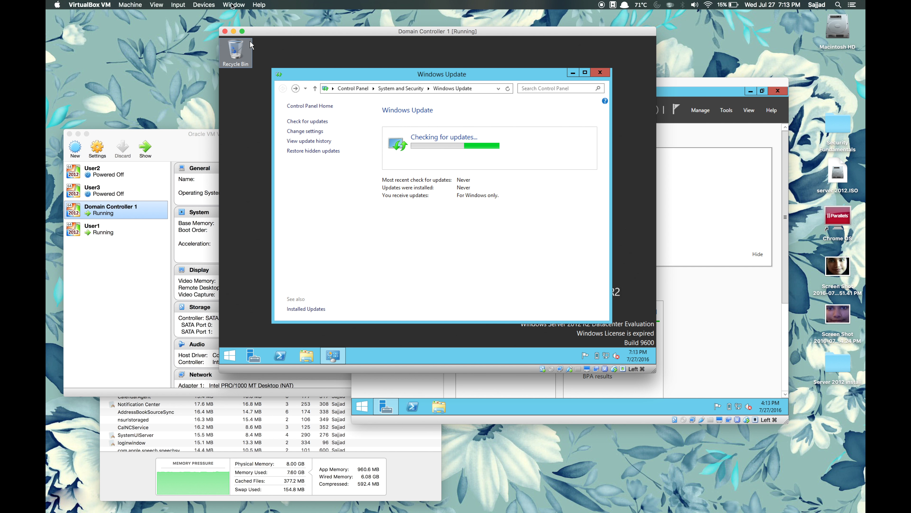
pyautogui.click(203, 4)
pyautogui.click(407, 227)
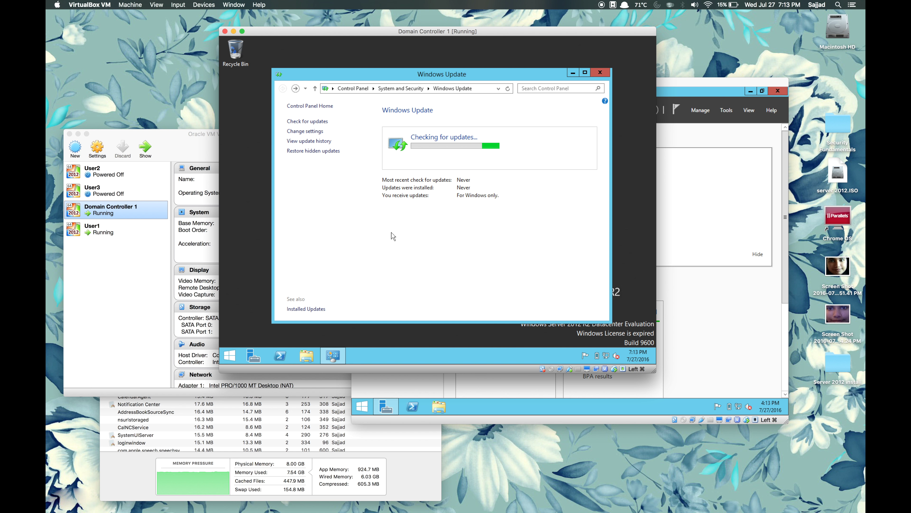
pyautogui.click(363, 225)
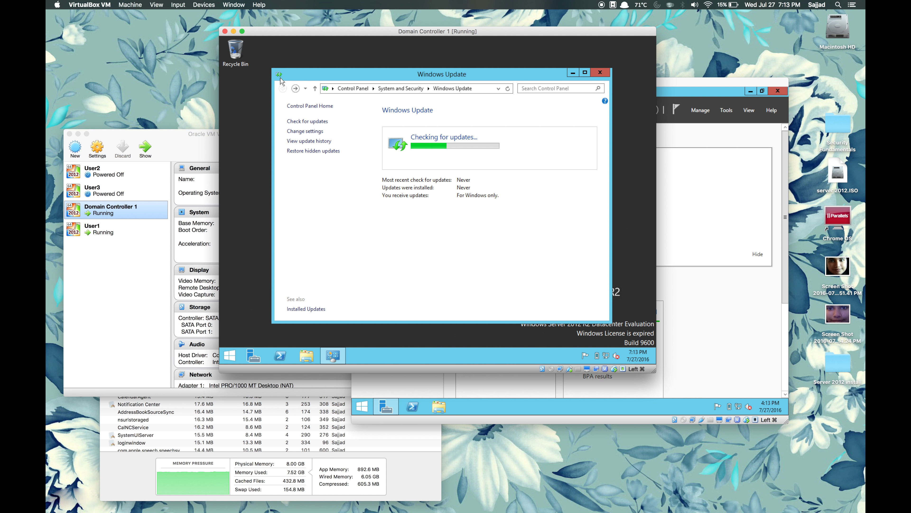
# Insert the Guest Additions CD image into the Domain Controller 1 virtual machine and run VBoxWindowsAdditions.exe from the disc
pyautogui.click(203, 4)
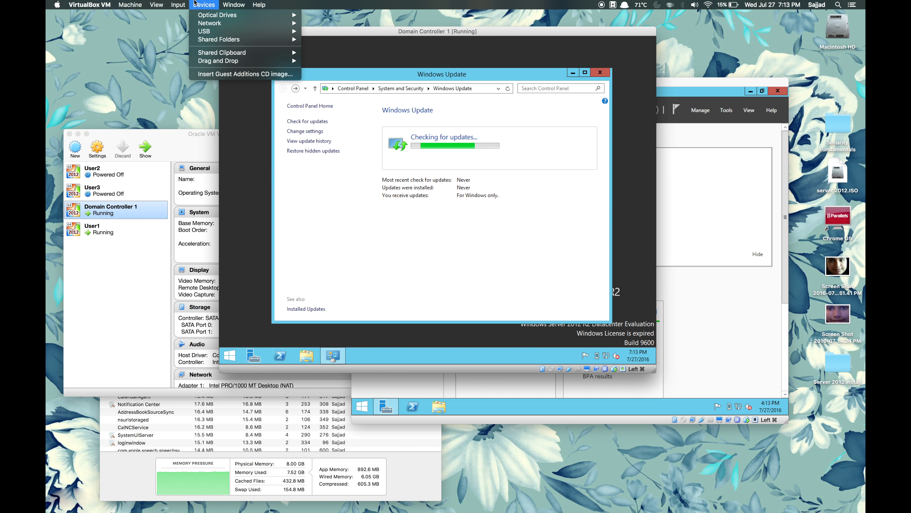
pyautogui.click(228, 74)
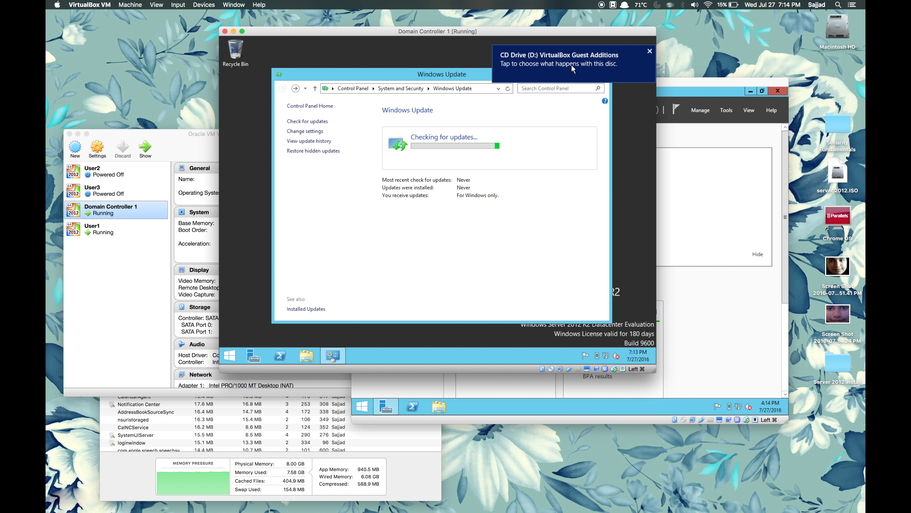
pyautogui.click(549, 67)
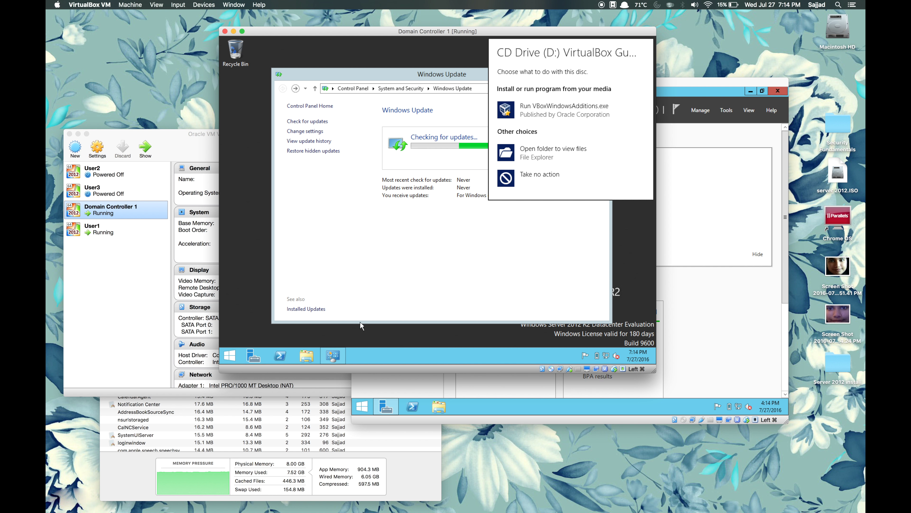
pyautogui.click(553, 115)
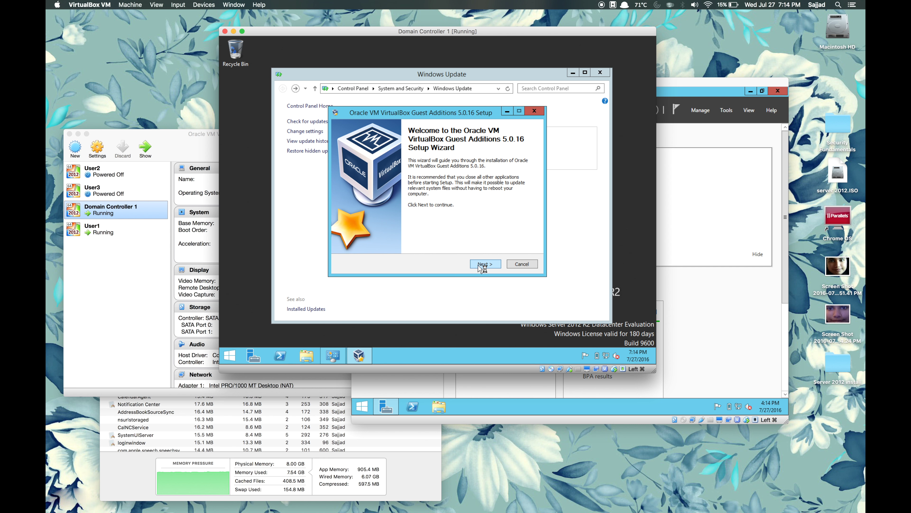
# Install VirtualBox Guest Additions 5.0.16 with the default setup options
pyautogui.click(481, 265)
pyautogui.click(481, 264)
pyautogui.click(484, 265)
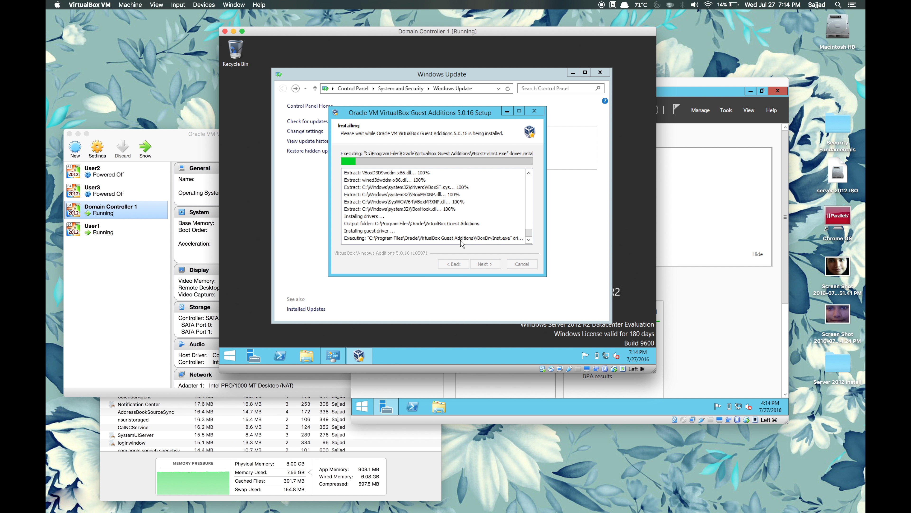
pyautogui.click(479, 196)
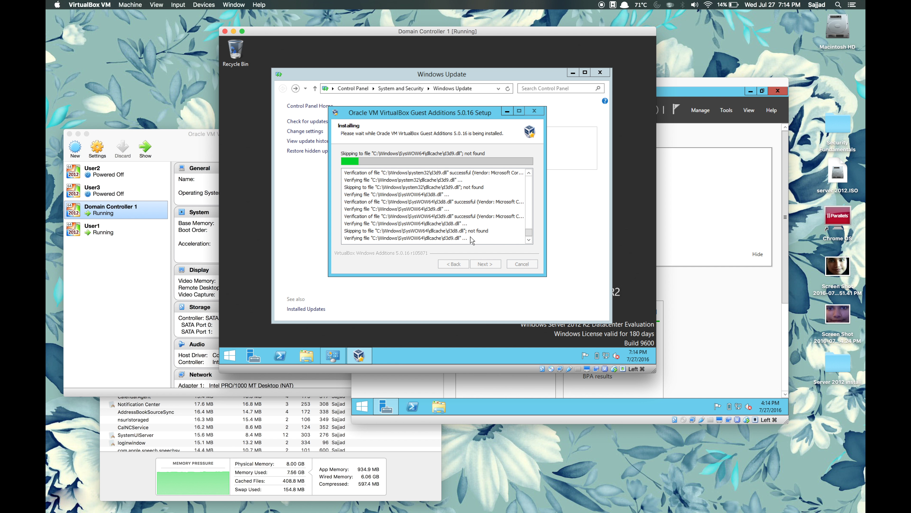
# Close the Windows Update window and finish the Guest Additions setup with the Reboot now option
pyautogui.click(504, 74)
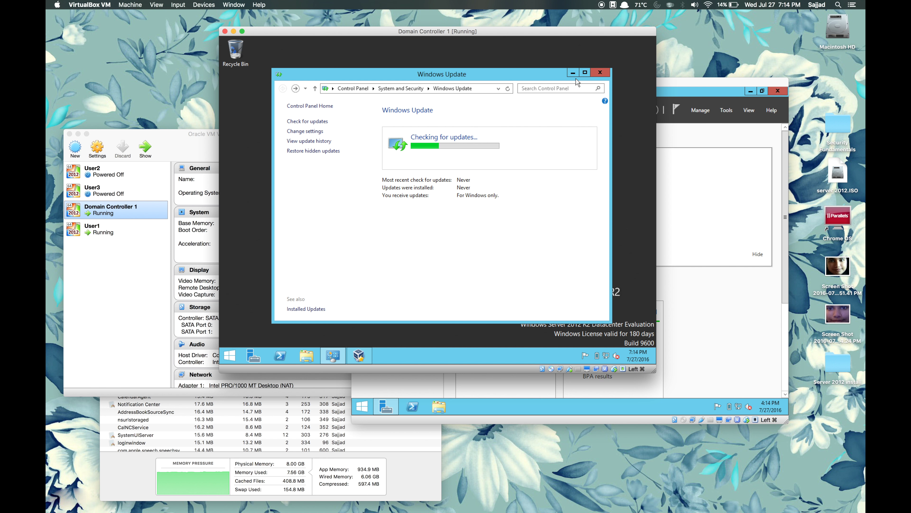
pyautogui.click(598, 72)
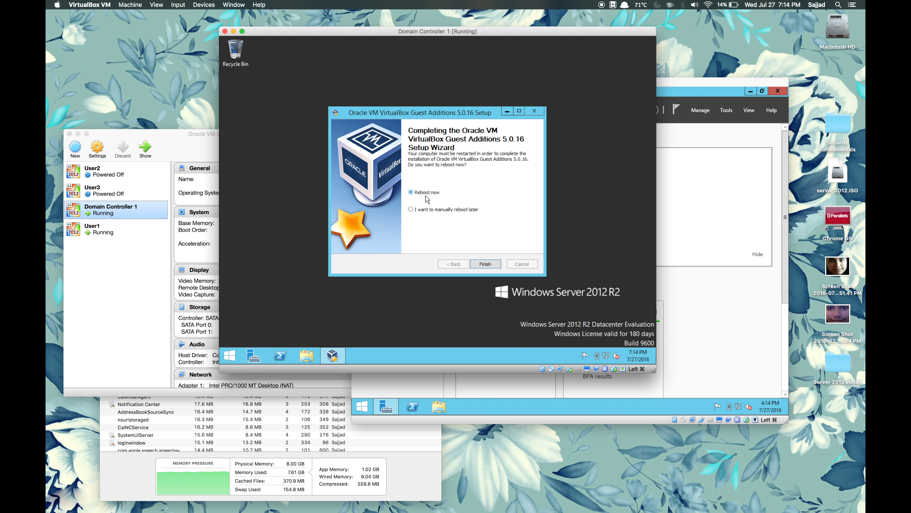
pyautogui.click(481, 262)
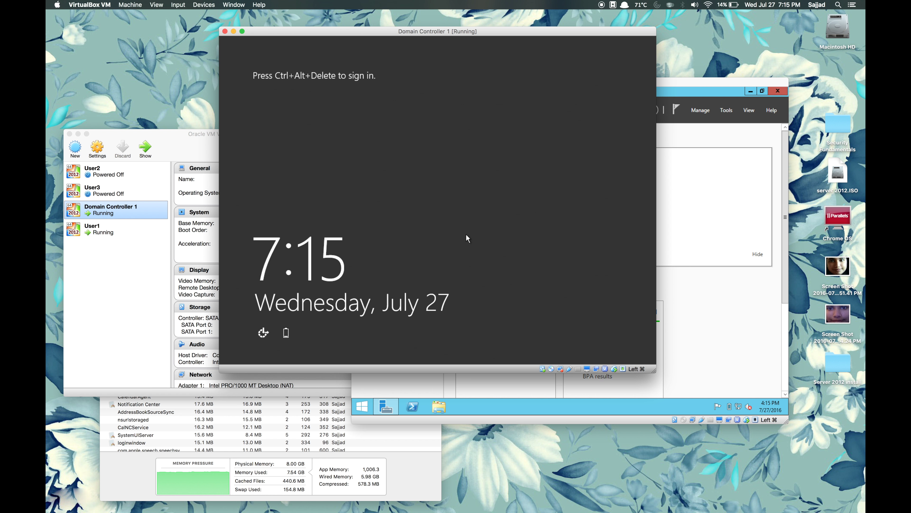
# Send Ctrl-Alt-Del to the virtual machine and sign in as Administrator with the account password
pyautogui.click(190, 5)
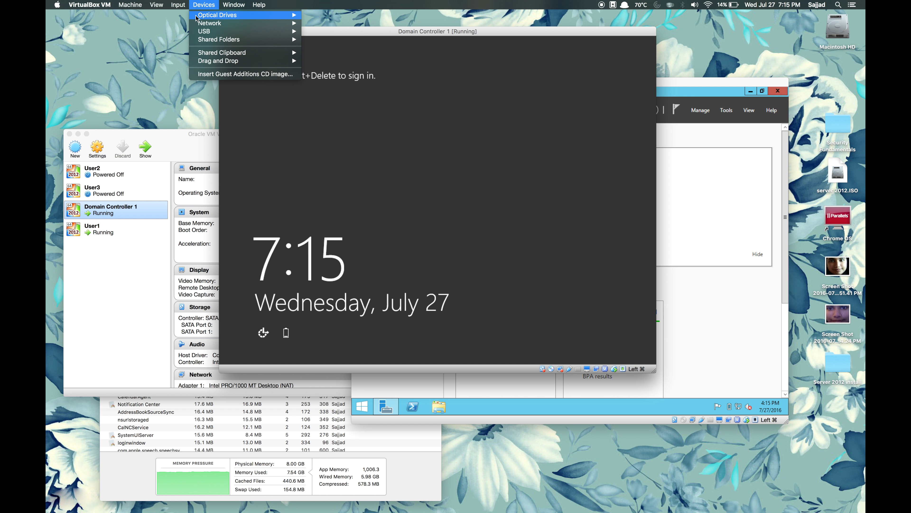
pyautogui.moveTo(190, 15)
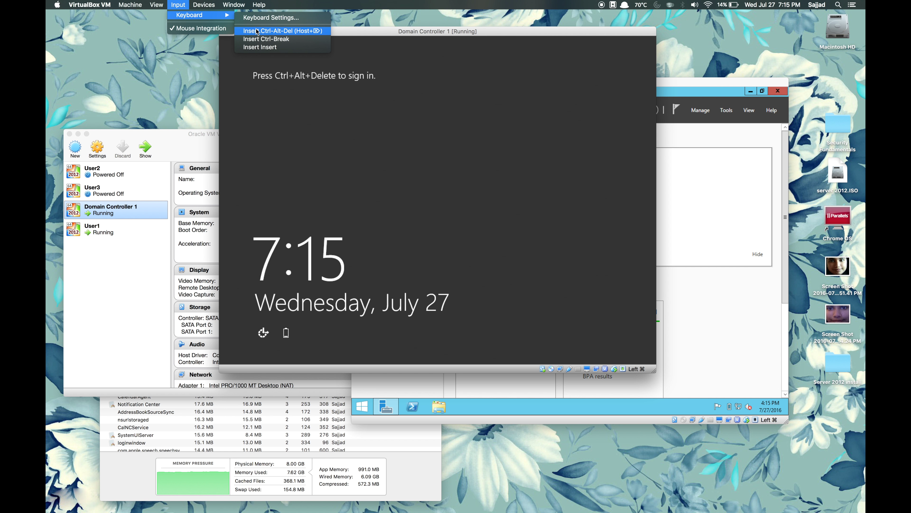
pyautogui.click(280, 30)
pyautogui.write('•••••••••••')
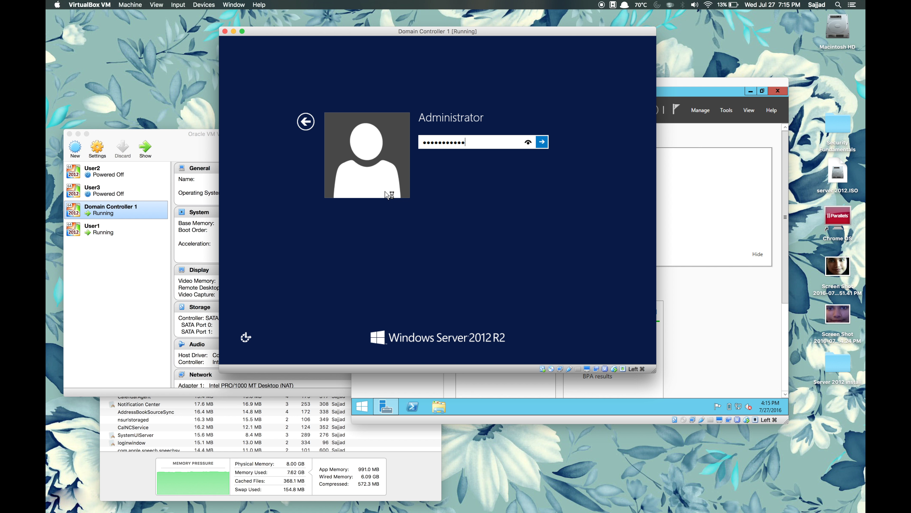
pyautogui.press('Return')
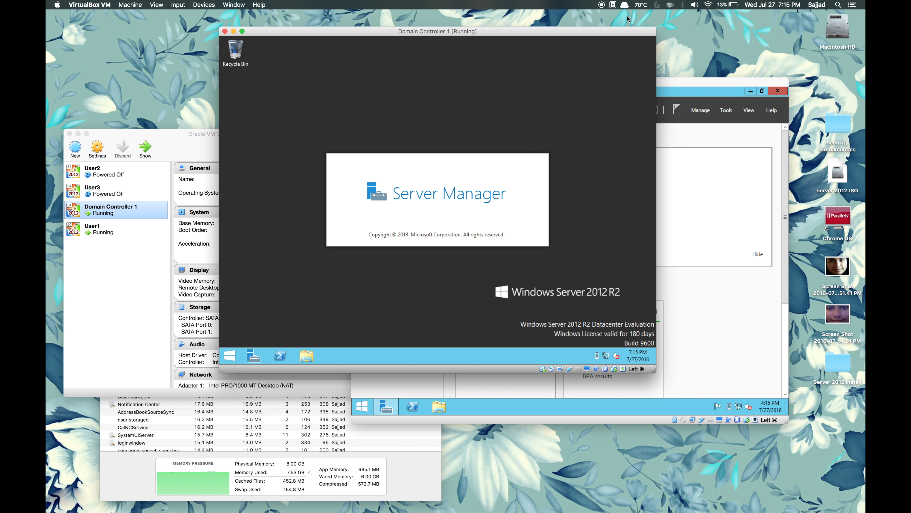
# Check the host computer's battery status and move the Domain Controller 1 window slightly
pyautogui.click(729, 5)
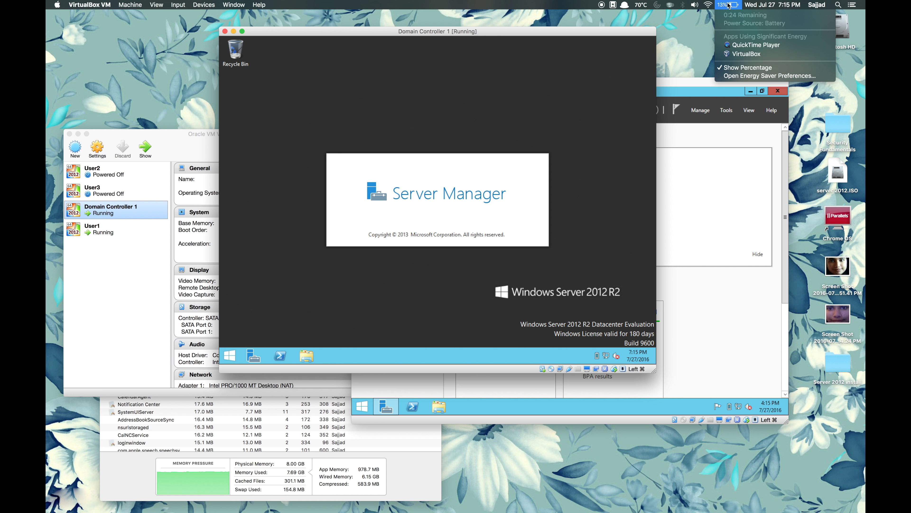
pyautogui.click(728, 5)
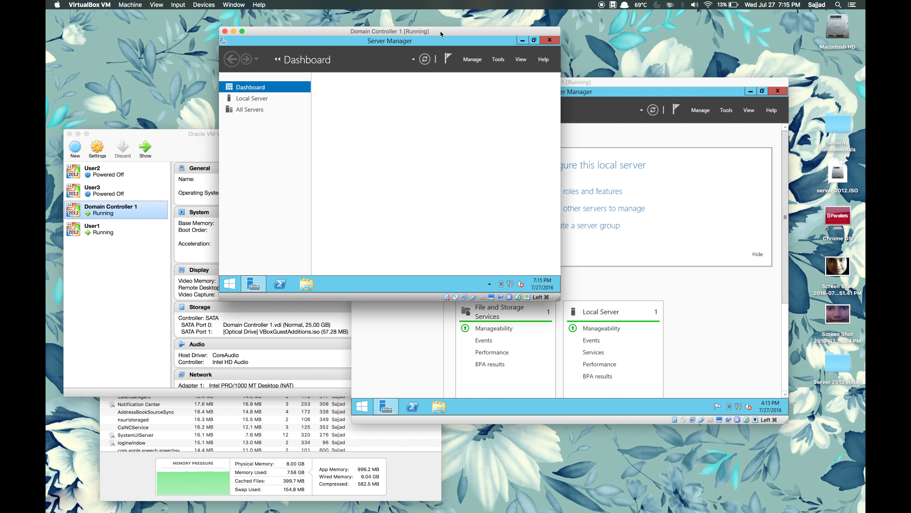
pyautogui.moveTo(441, 32); pyautogui.dragTo(435, 29)
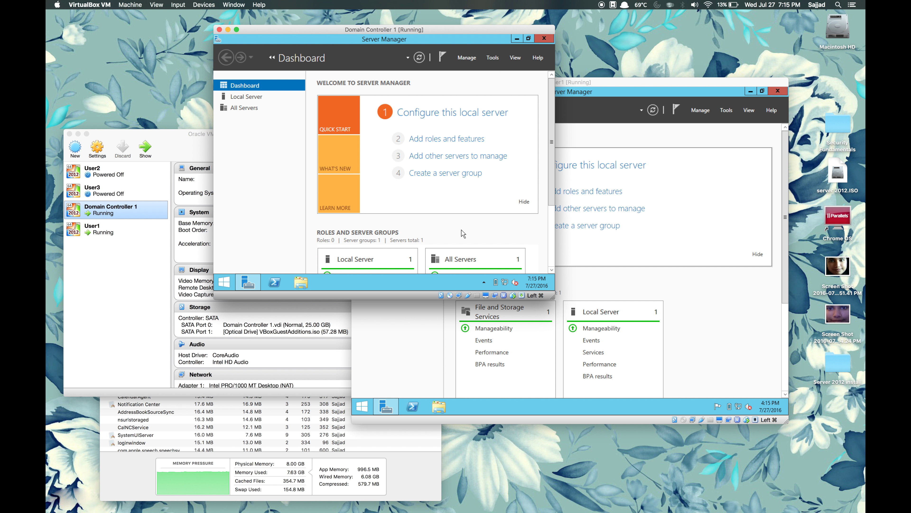
# Enlarge the Domain Controller 1 window so the full Server Manager dashboard fits, and reposition it on the host desktop
pyautogui.moveTo(554, 296); pyautogui.dragTo(682, 427)
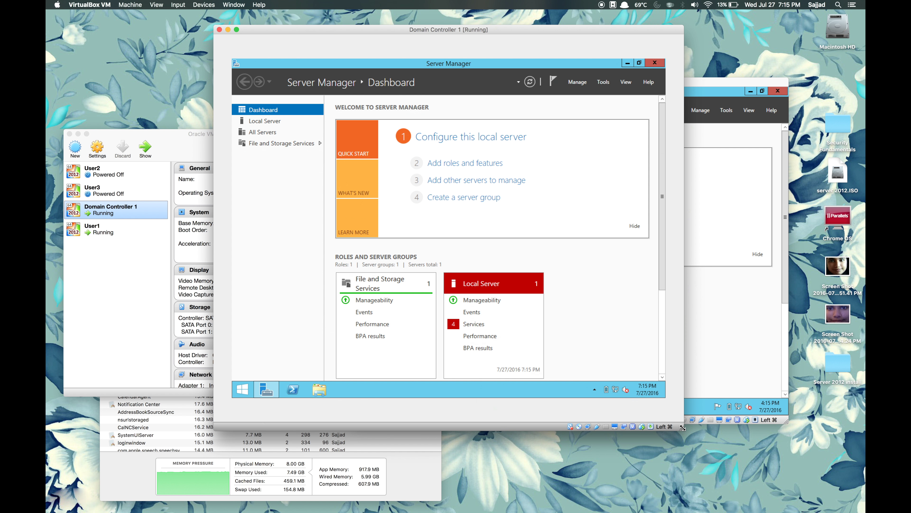
pyautogui.moveTo(566, 32); pyautogui.dragTo(514, 32)
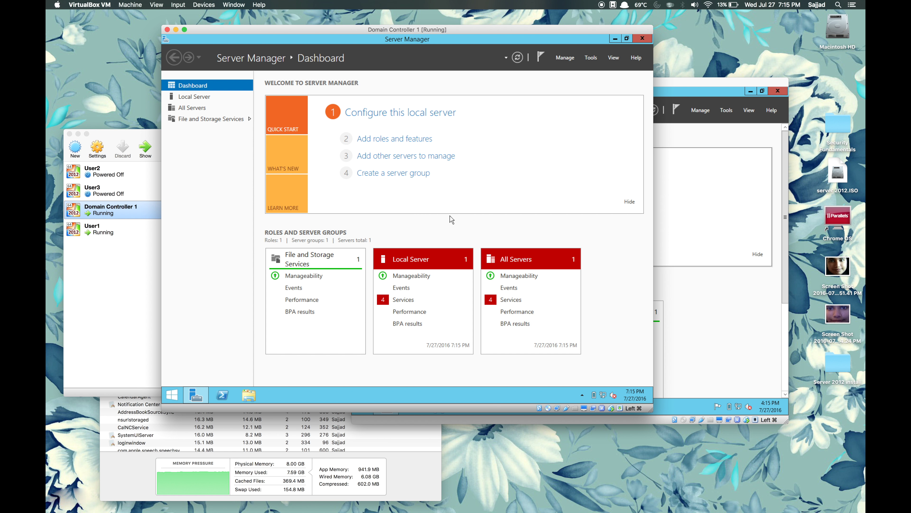
# Open the local server's configuration on Domain Controller 1 and review its properties, including the update settings, time zone and product ID
pyautogui.click(403, 113)
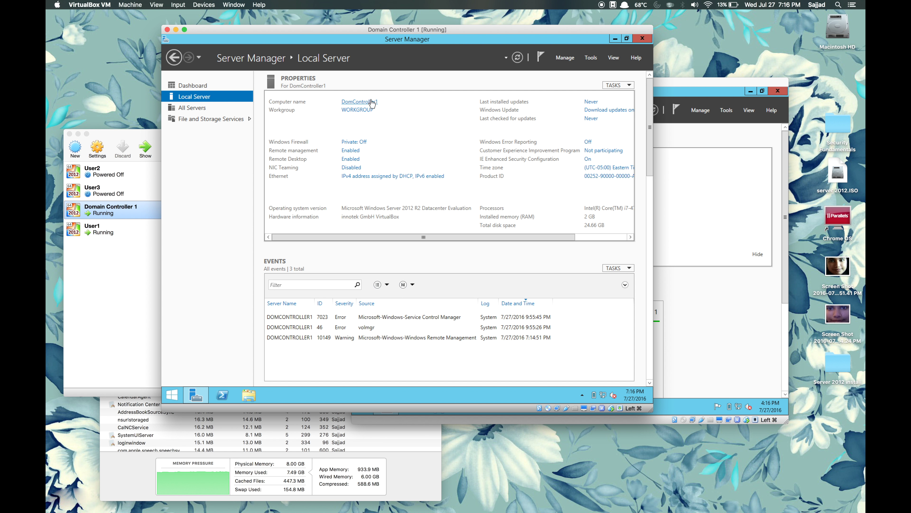
pyautogui.moveTo(360, 237); pyautogui.dragTo(473, 240)
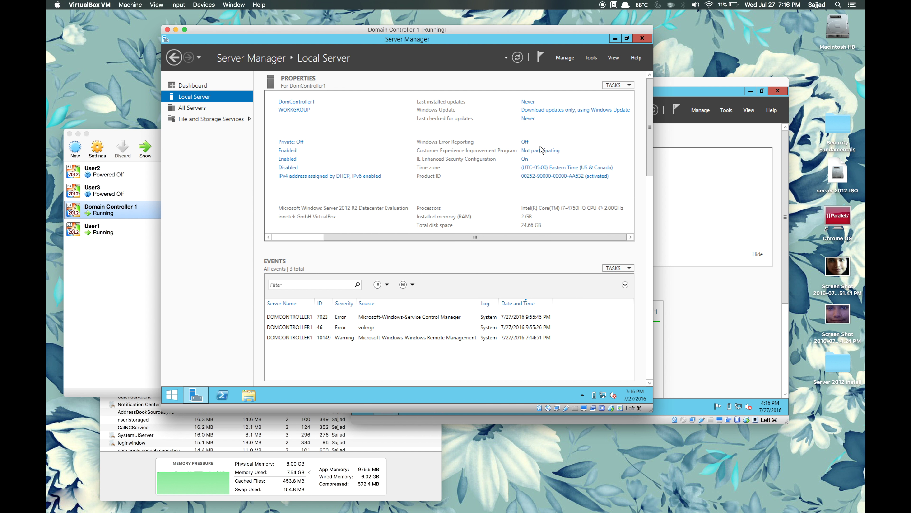
pyautogui.click(719, 300)
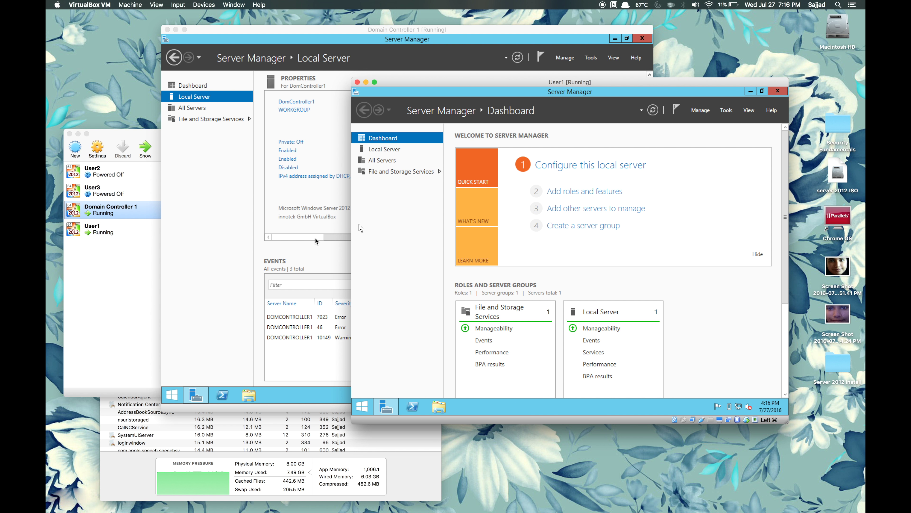
pyautogui.click(310, 248)
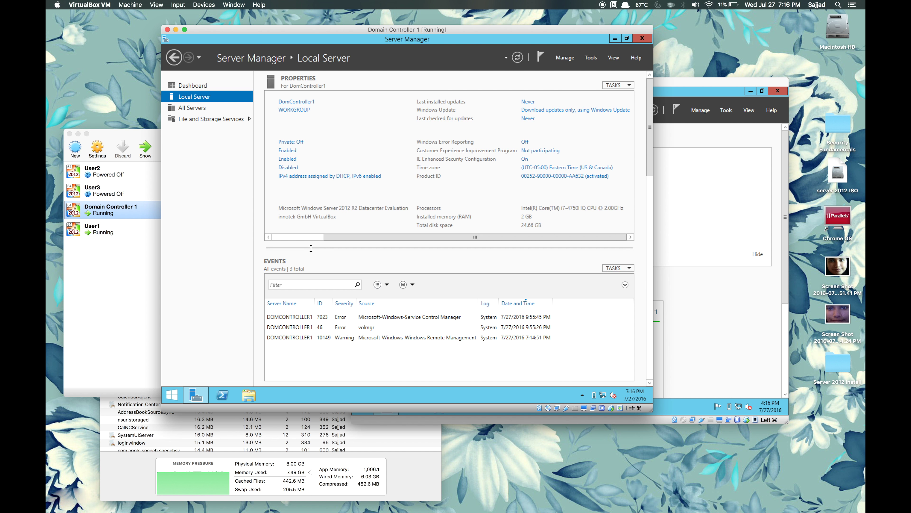
# Open Windows Update from the local server's last installed updates property, closing Server Manager, and start checking for updates
pyautogui.click(532, 104)
pyautogui.click(640, 40)
pyautogui.click(510, 183)
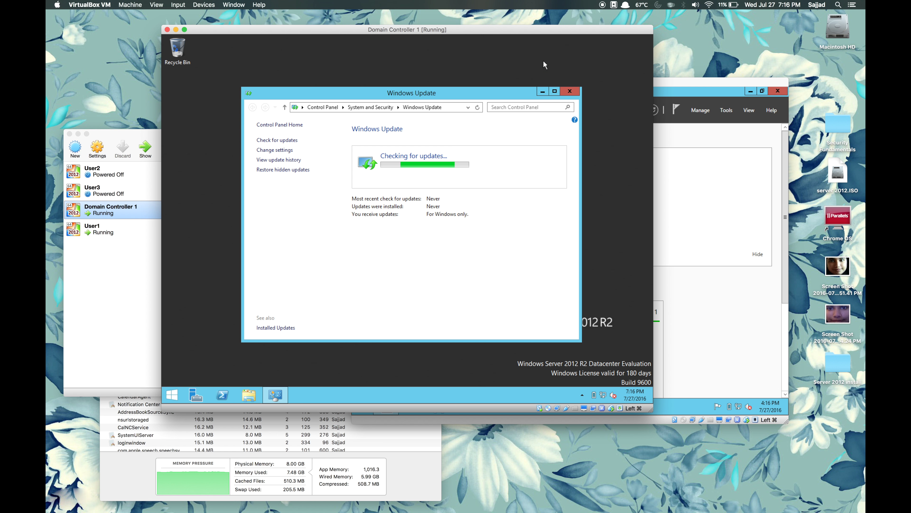